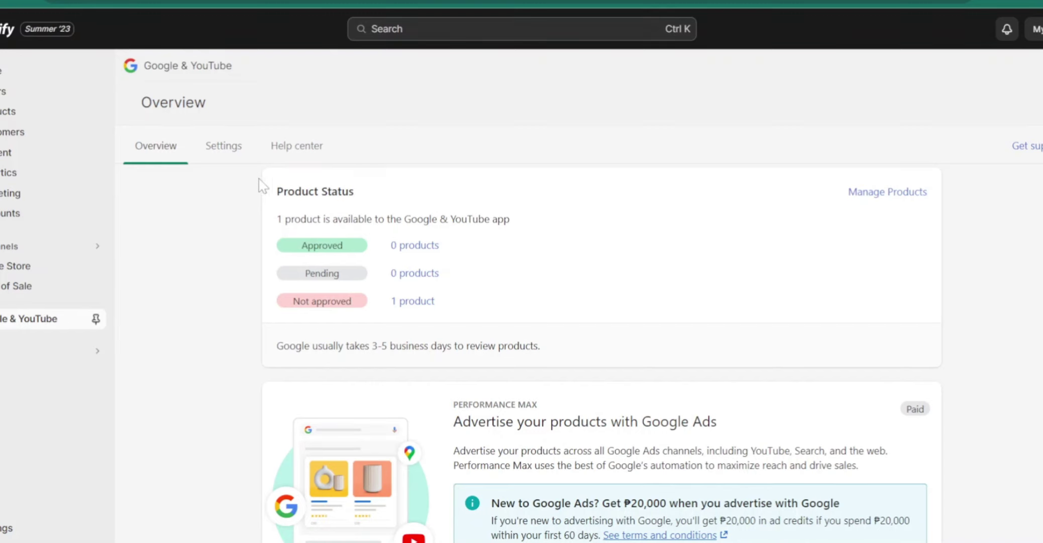
Step: Return to the store admin home and scroll down to the Shopify App Store link
click(803, 507)
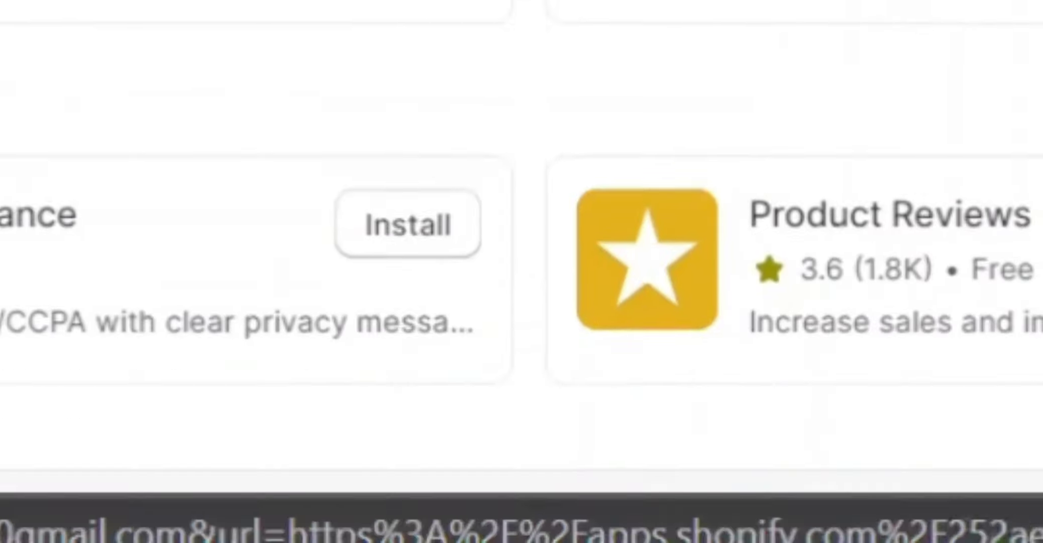
scroll(522, 271, down, 2)
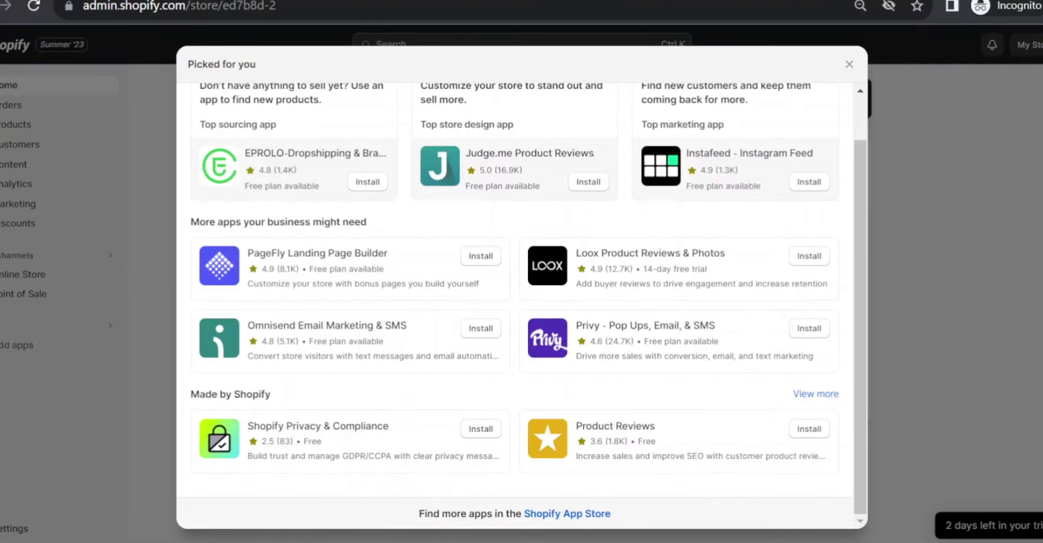
Step: Search the Shopify App Store for 'print on demand'
click(803, 455)
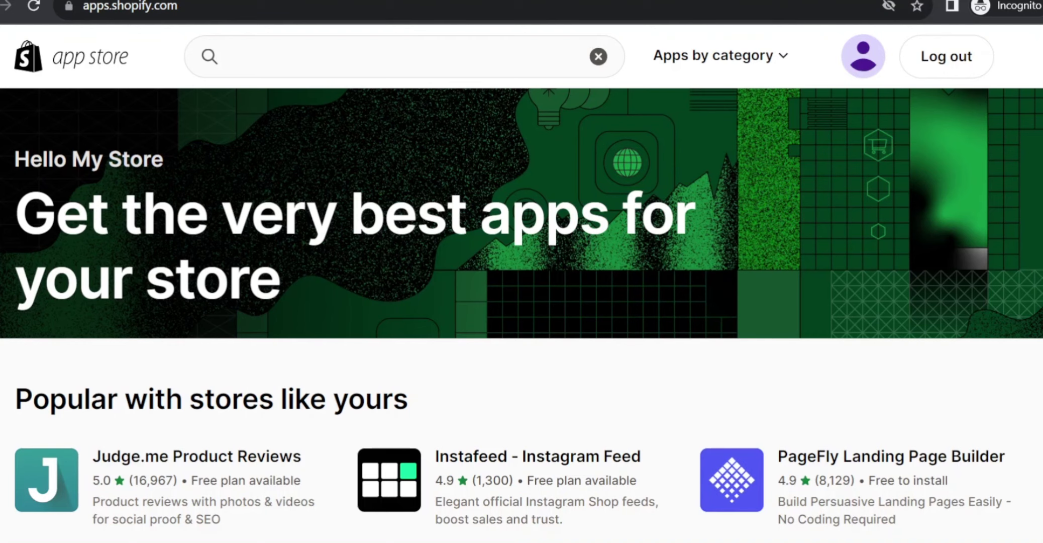
click(402, 56)
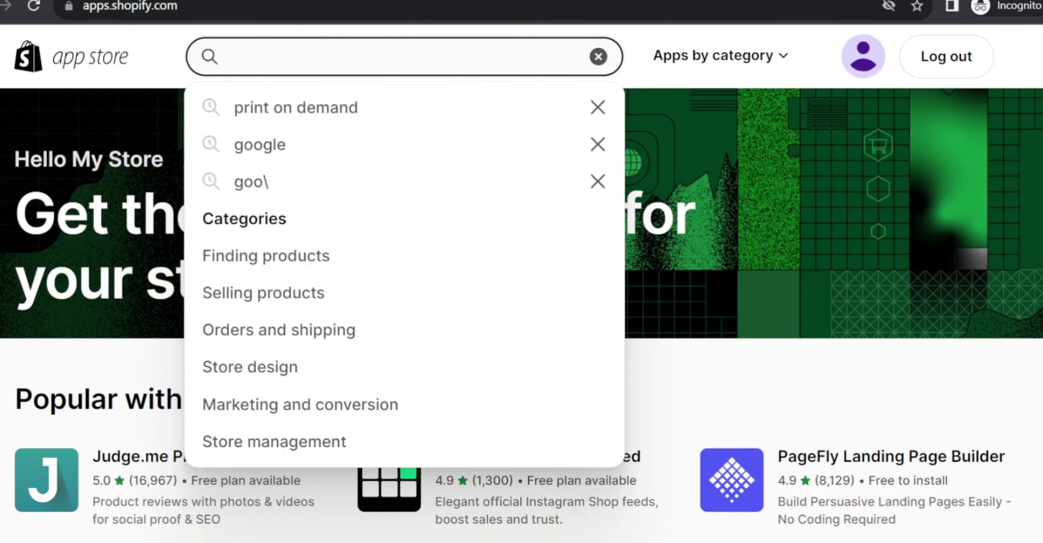
text(print on demand)
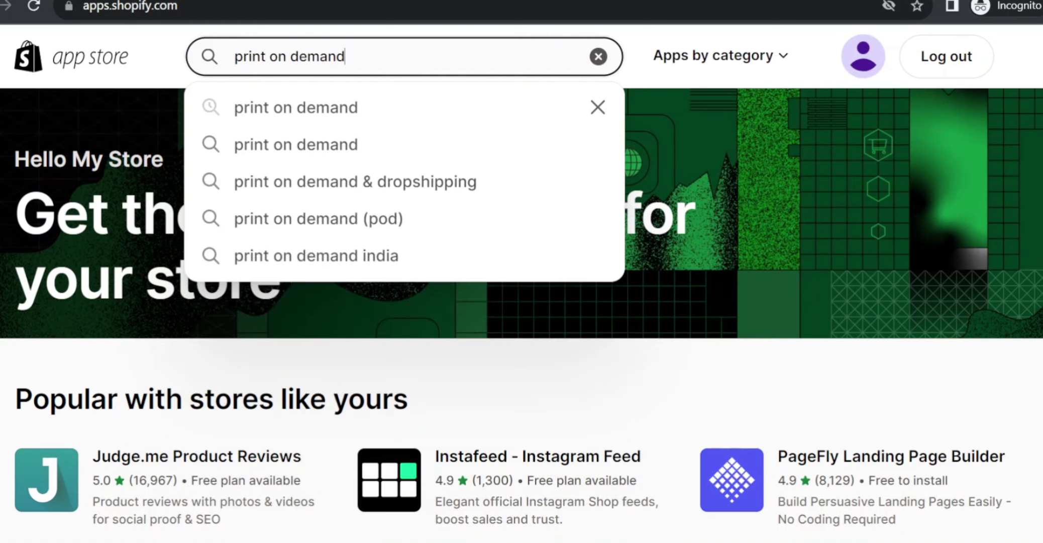
key(Return)
Step: Open Gelato: Print on Demand from the results and start installing it
scroll(841, 203, down, 5)
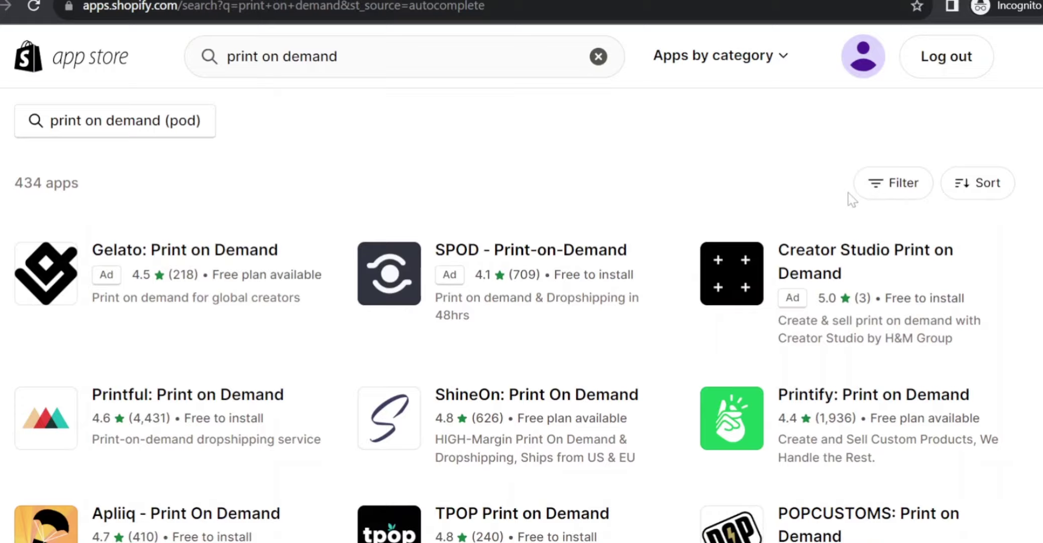
scroll(862, 186, down, 3)
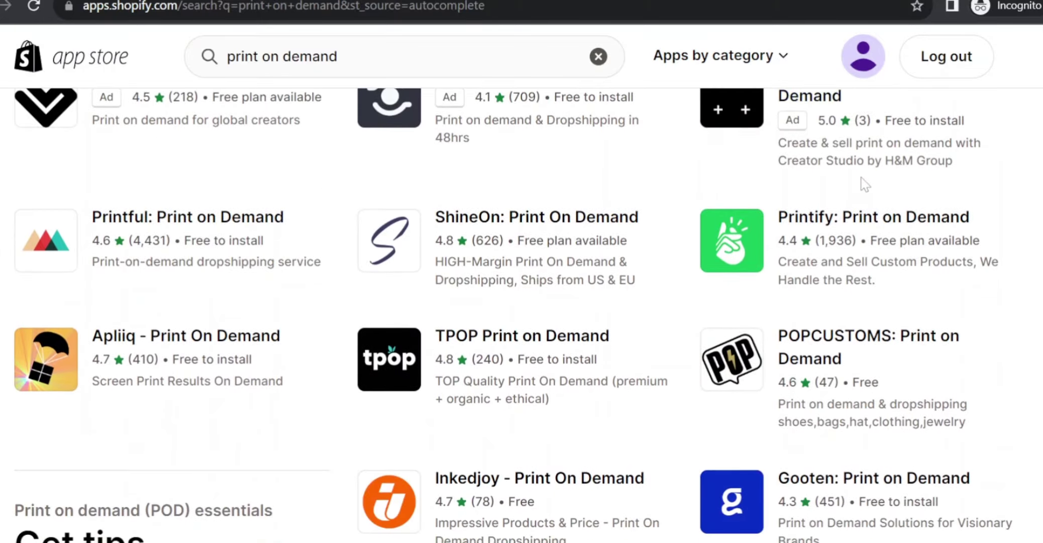
scroll(553, 191, up, 3)
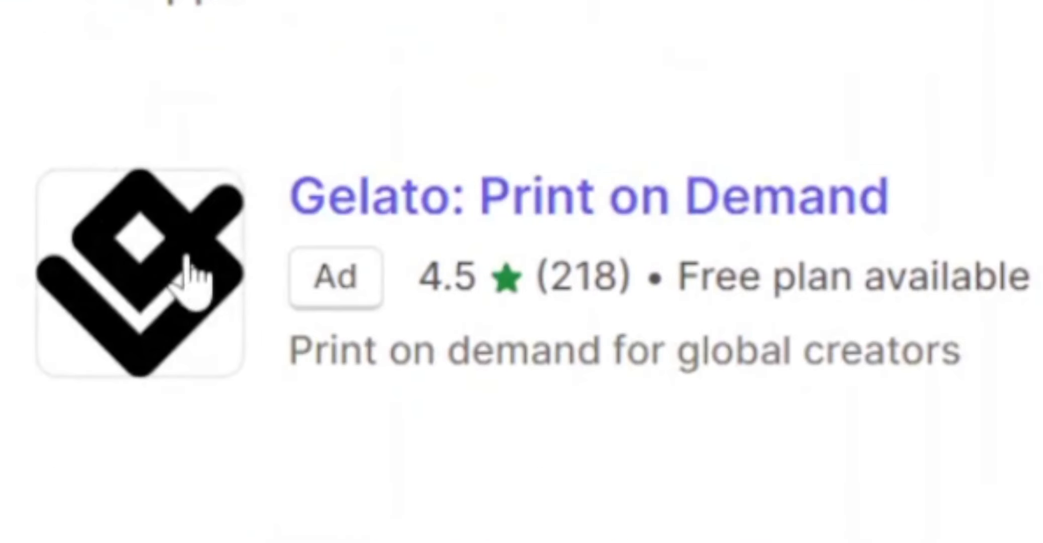
click(186, 279)
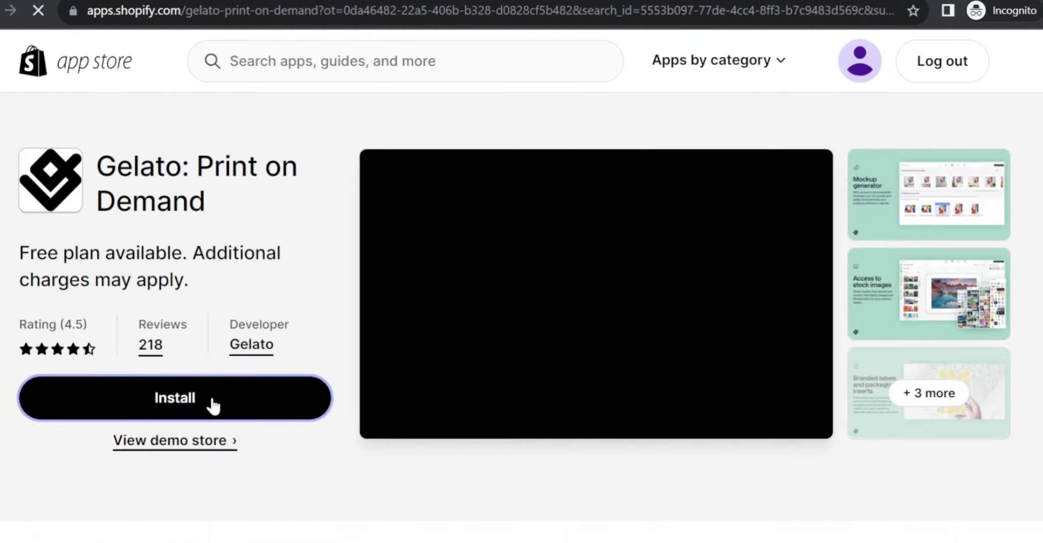
click(209, 400)
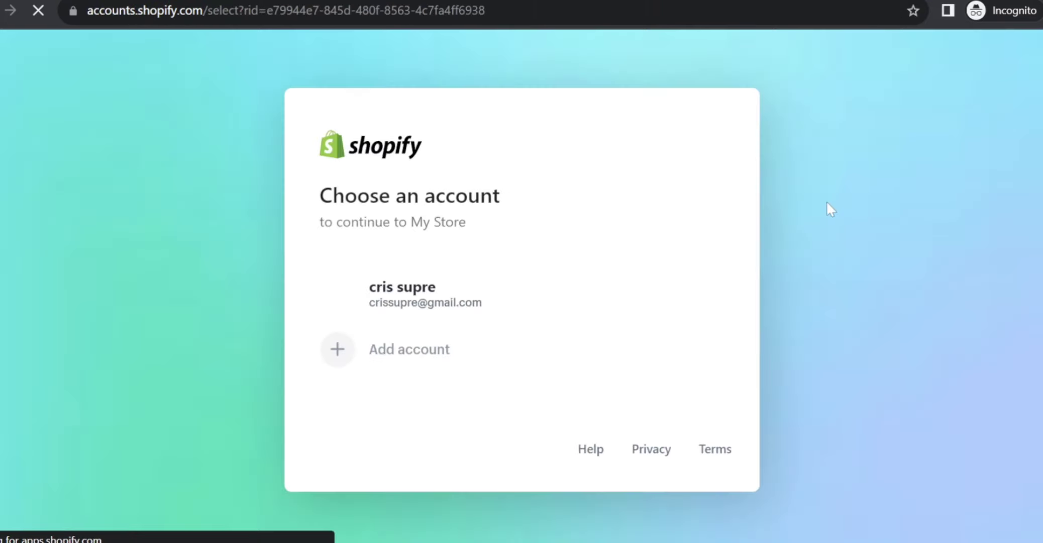
Step: Continue with the store owner's Shopify account, approve the Gelato install, and sign in with Google
click(536, 309)
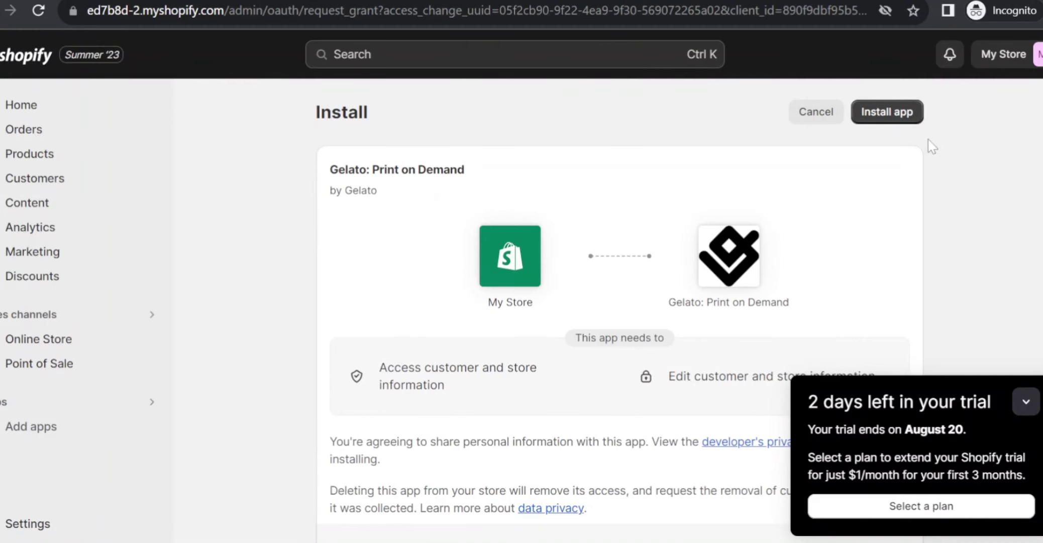
click(904, 113)
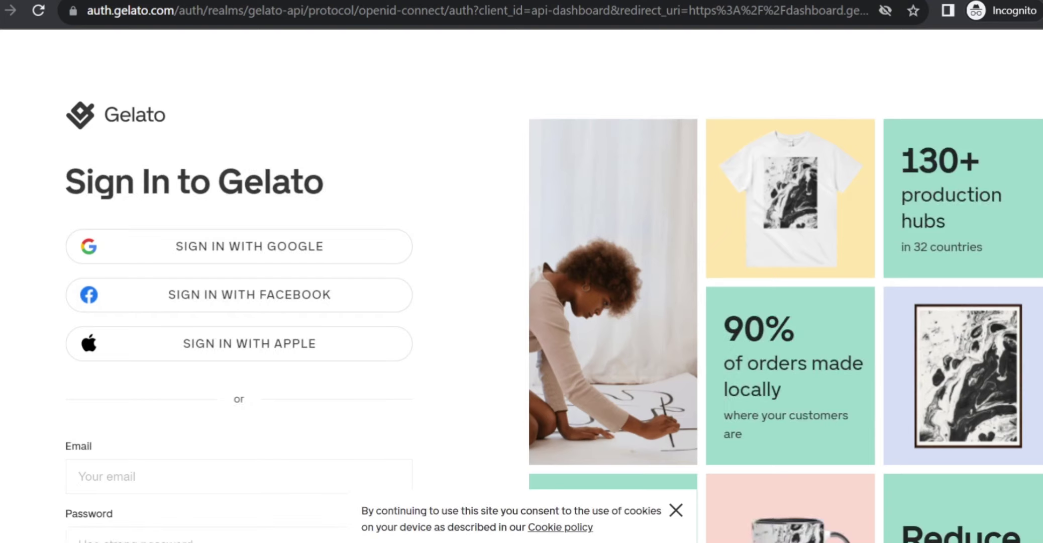
click(184, 253)
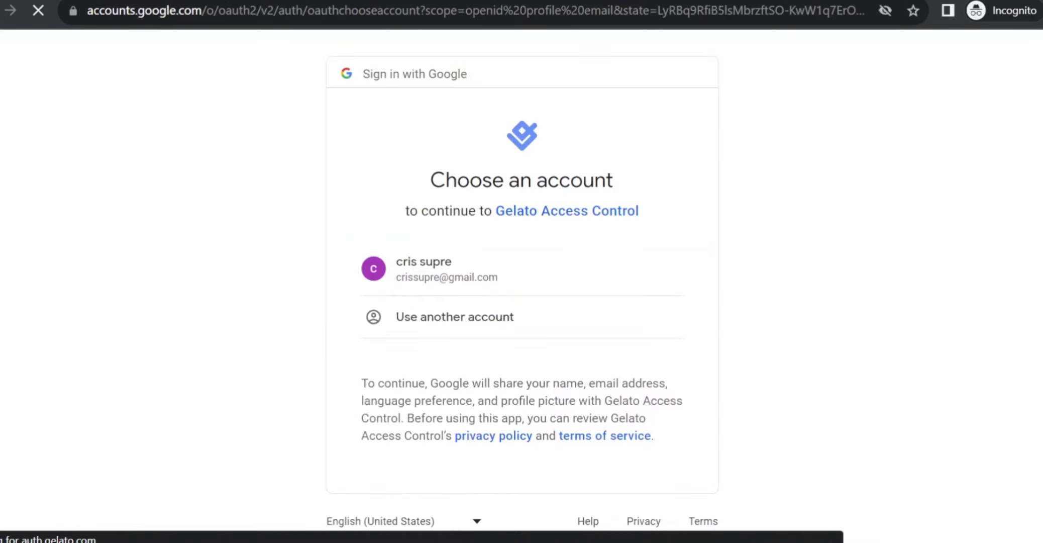
click(433, 274)
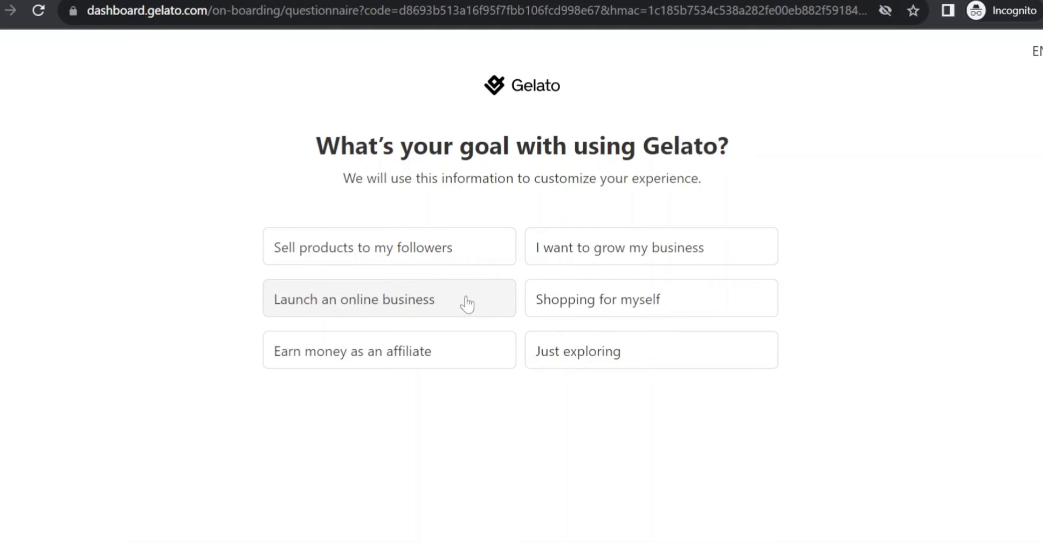
Step: Answer onboarding with affiliate goal, Clothing, Social media via TikTok, and accept the API User Terms
click(413, 361)
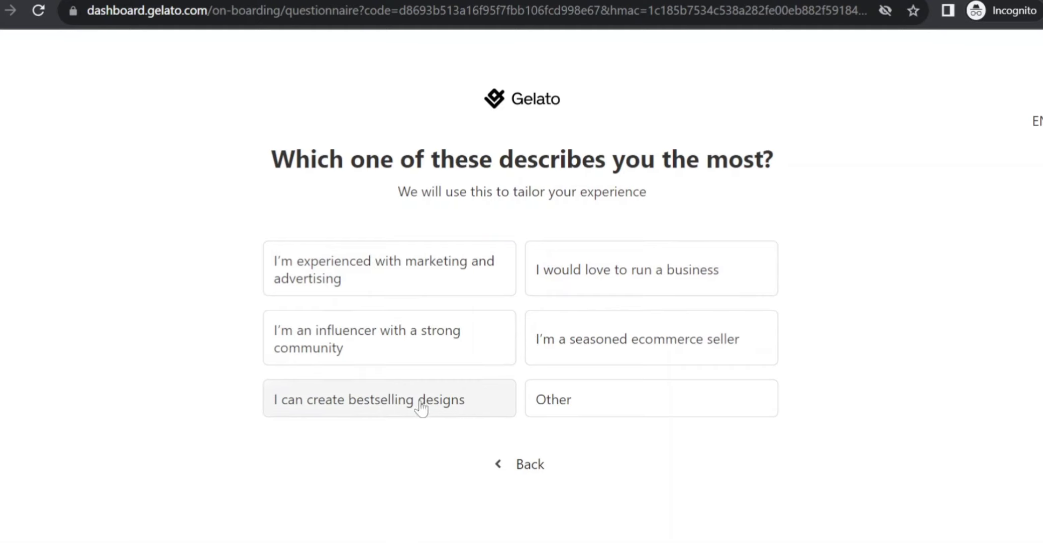
click(577, 342)
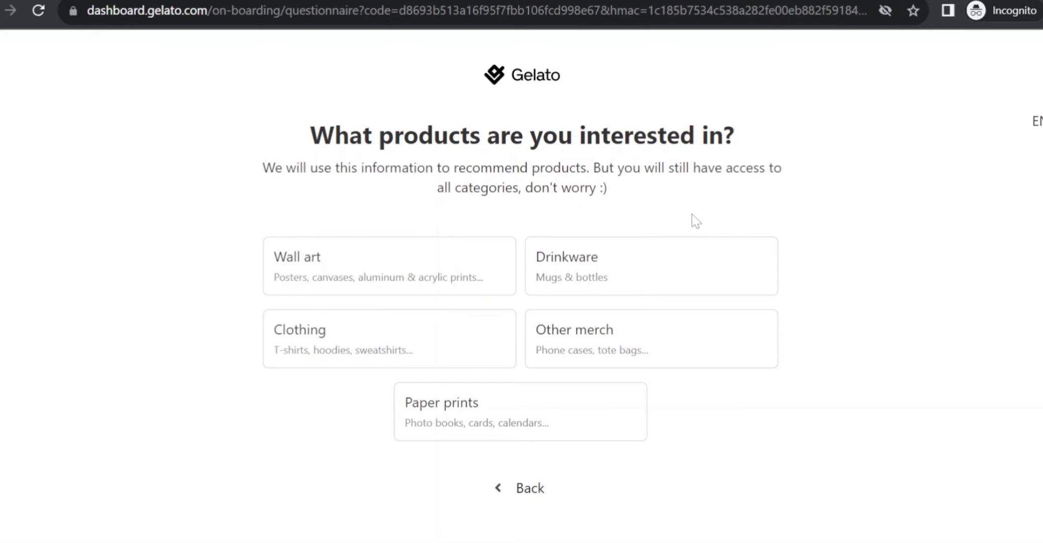
click(457, 348)
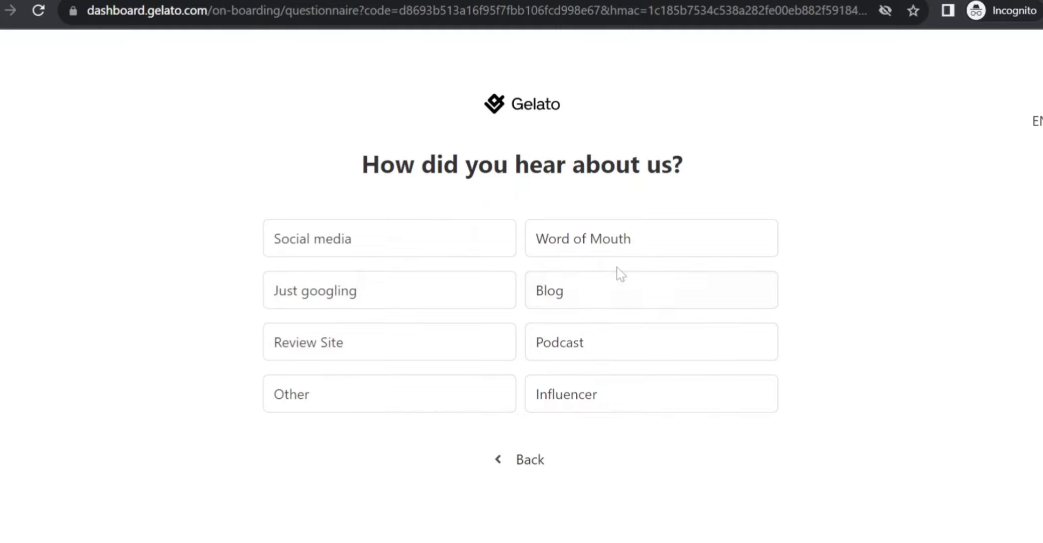
click(431, 240)
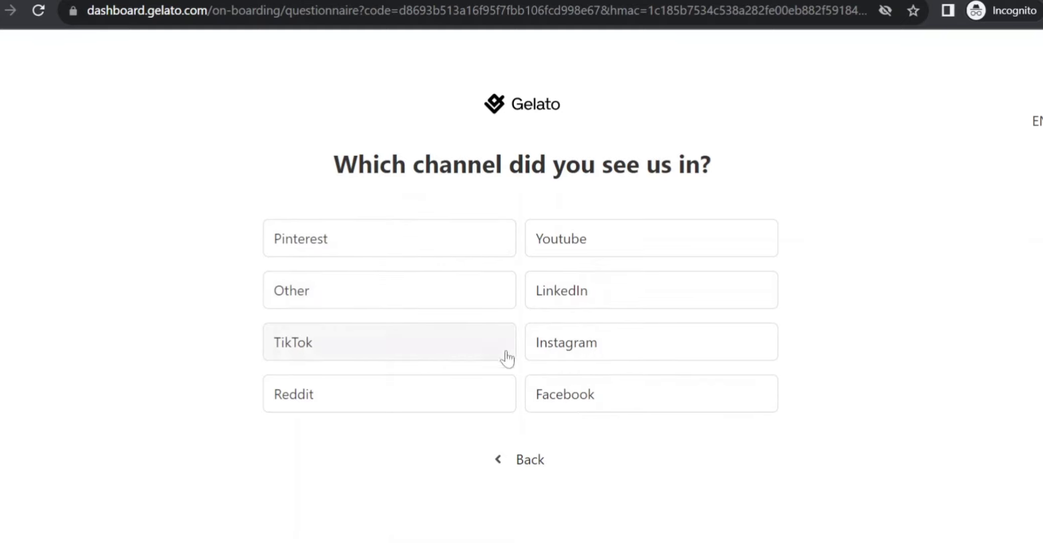
click(401, 342)
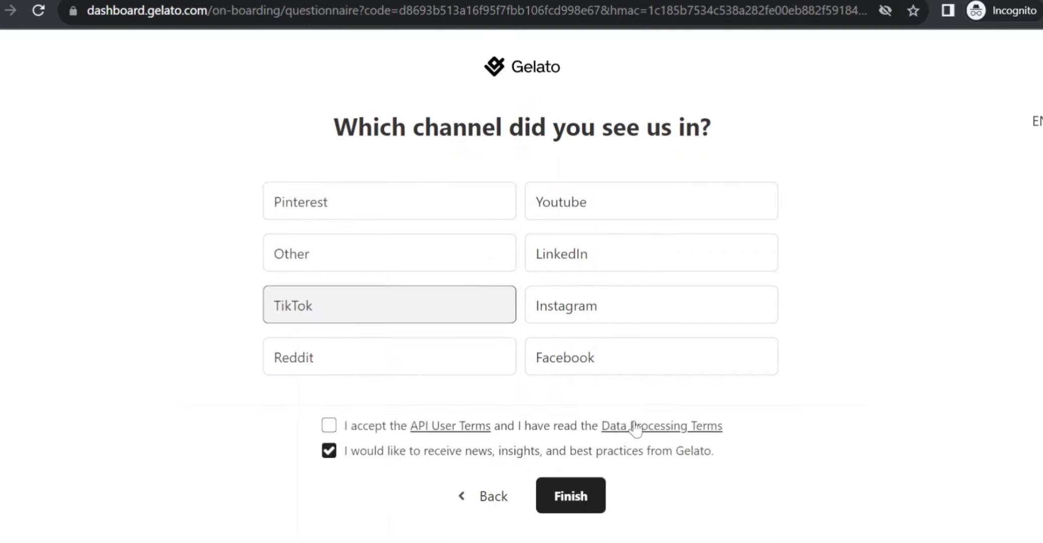
click(330, 426)
Step: Finish onboarding, start a new product, dismiss the welcome message, and return to the products list
click(568, 490)
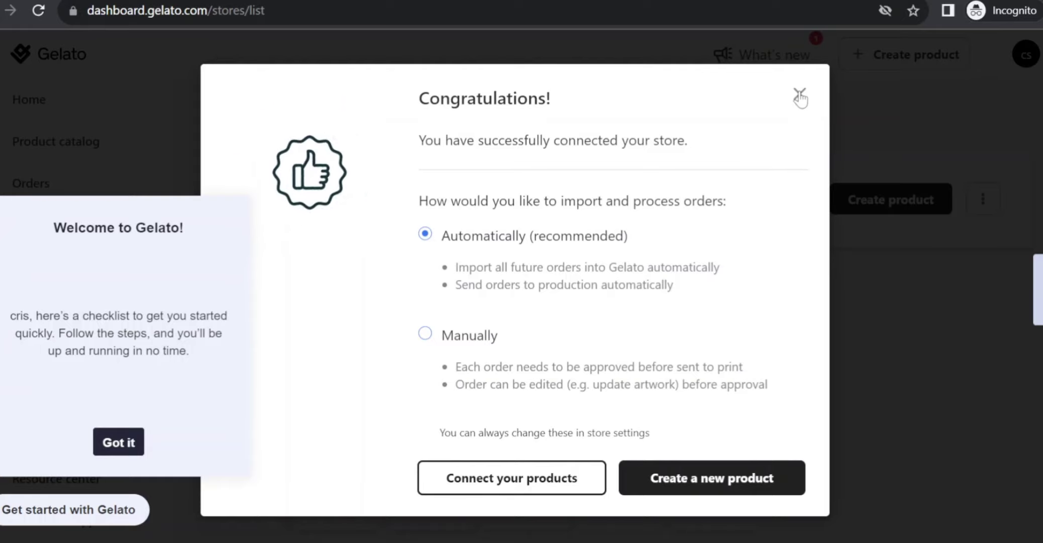
click(696, 478)
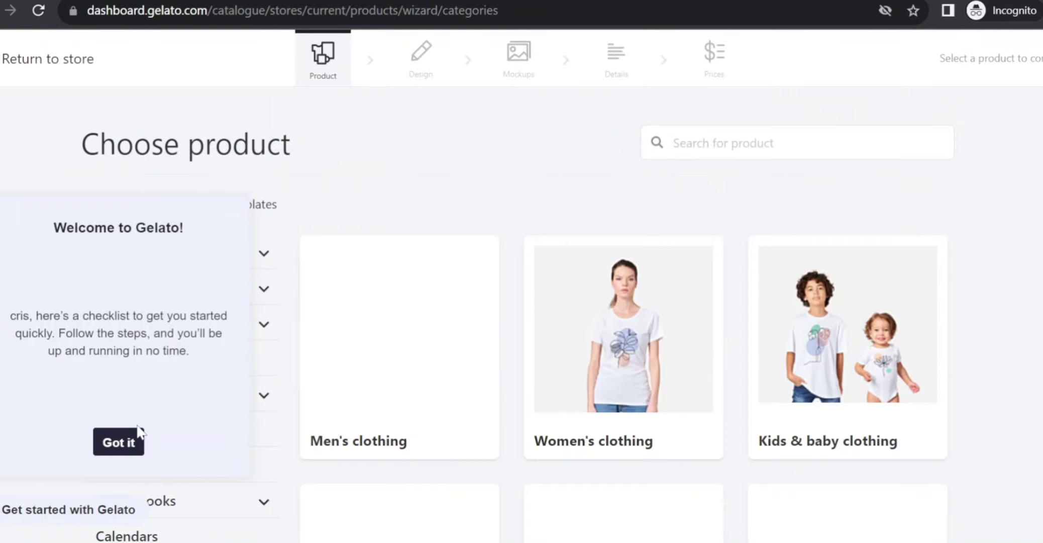
click(117, 441)
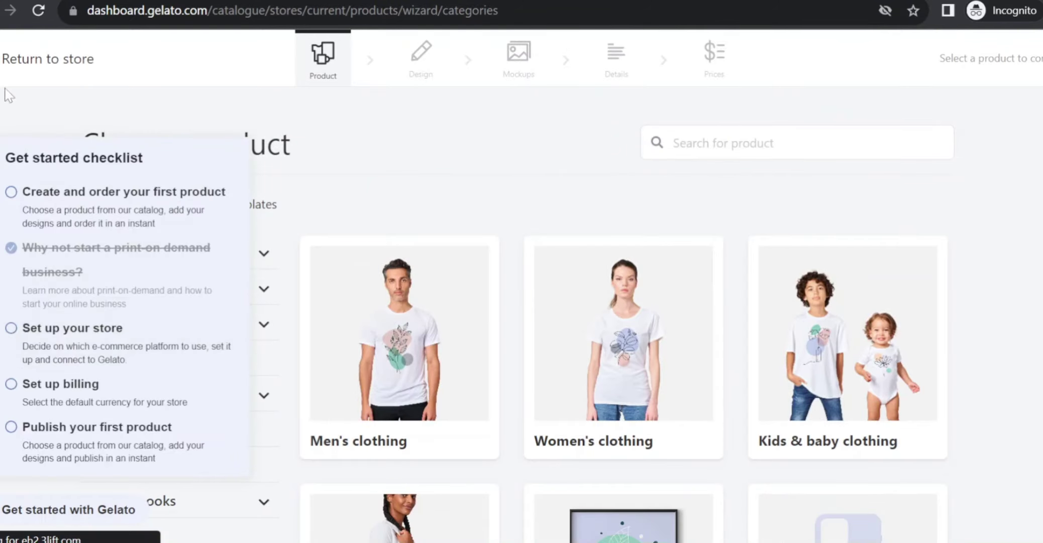
key(alt+Left)
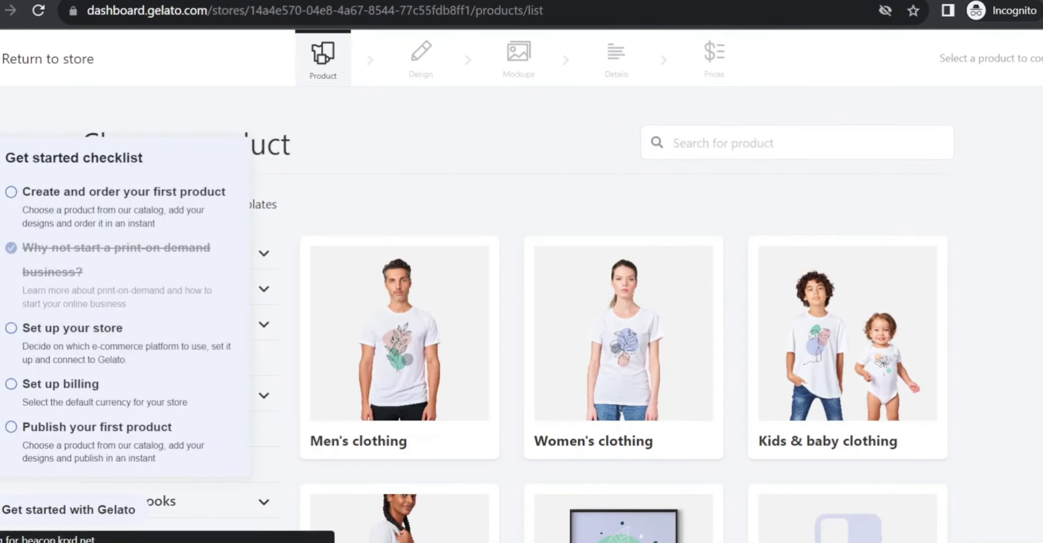
Step: Start a product from an uploaded design and upload the 'Untitled design' image file
click(919, 55)
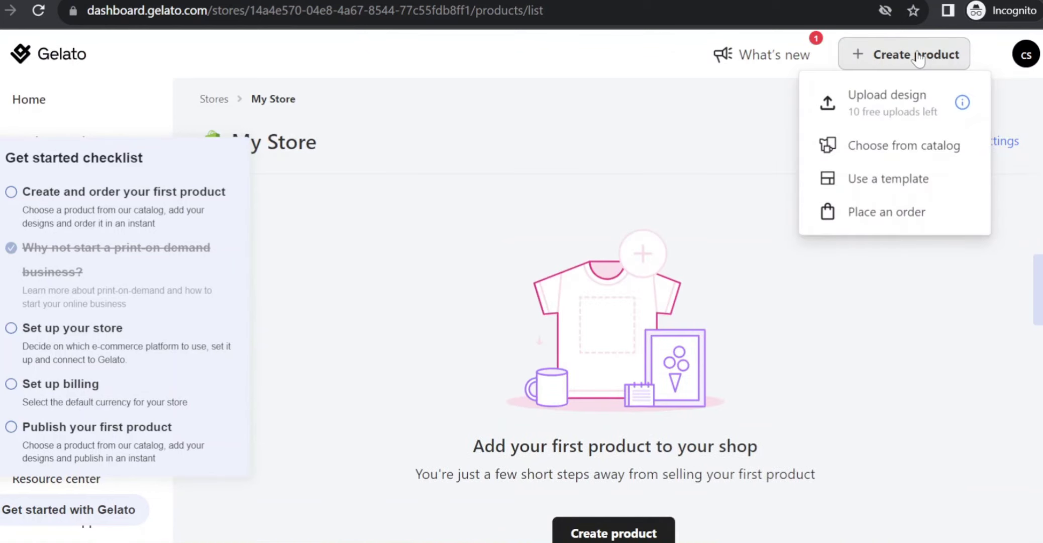
click(895, 108)
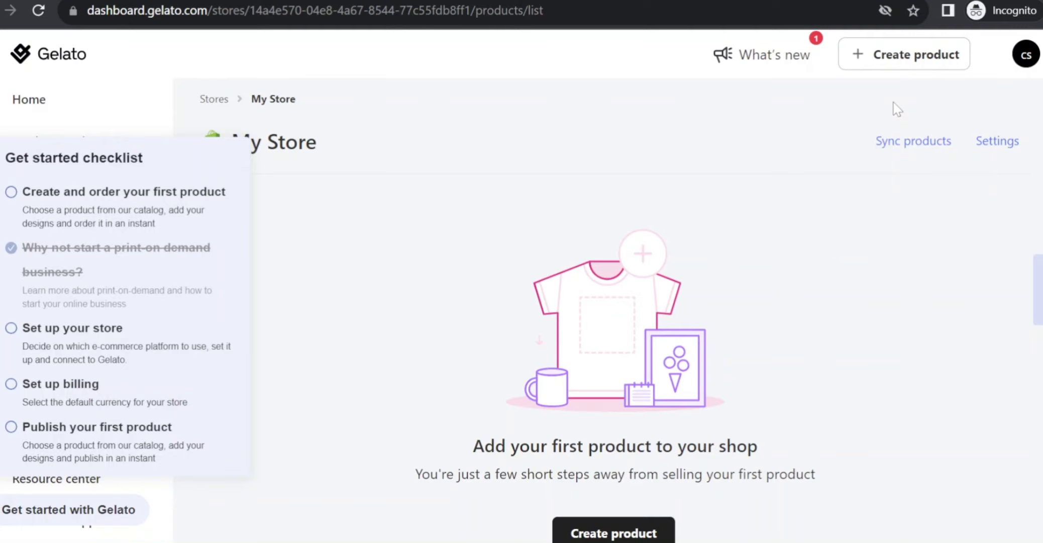
click(93, 512)
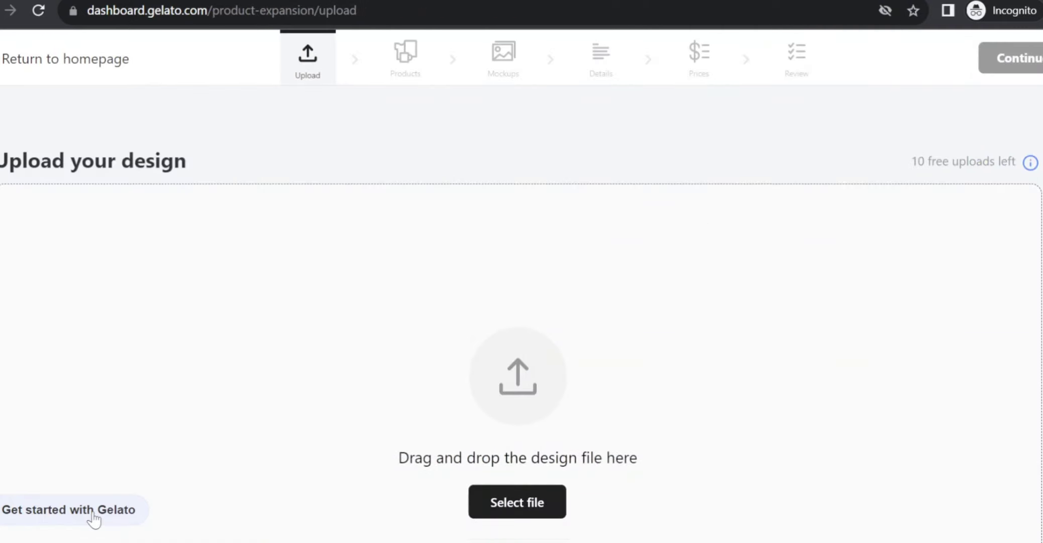
scroll(494, 394, down, 2)
click(532, 418)
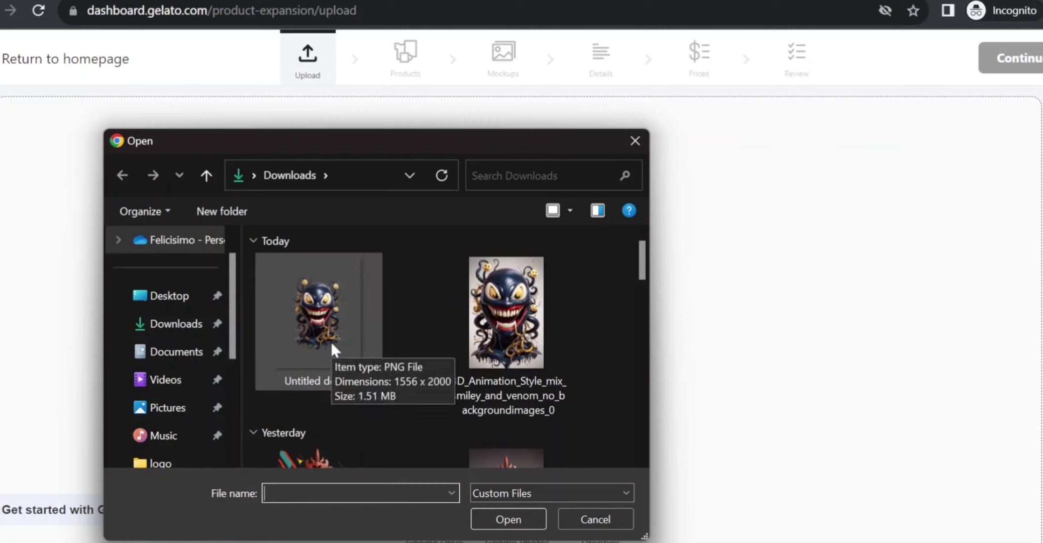
click(330, 341)
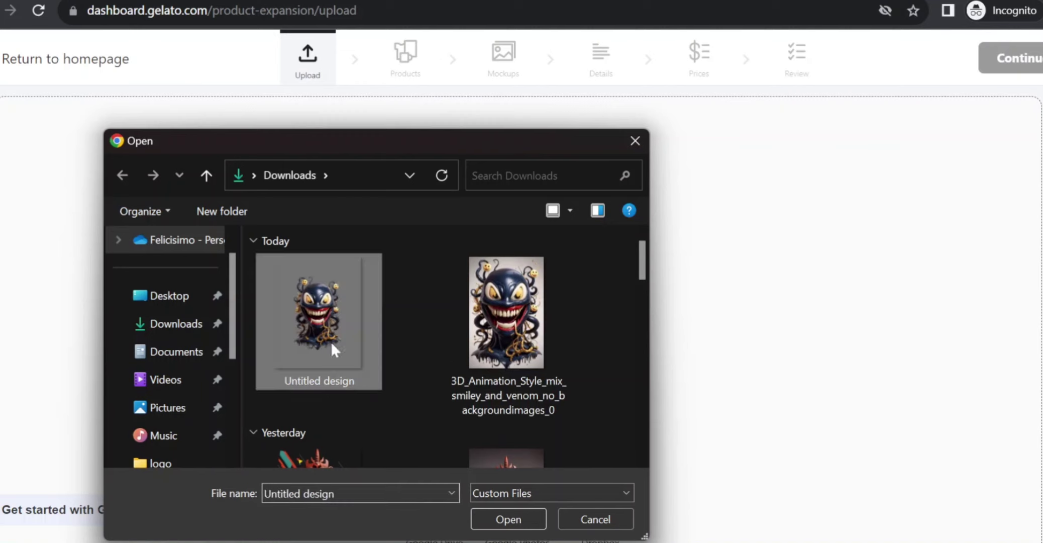
click(493, 520)
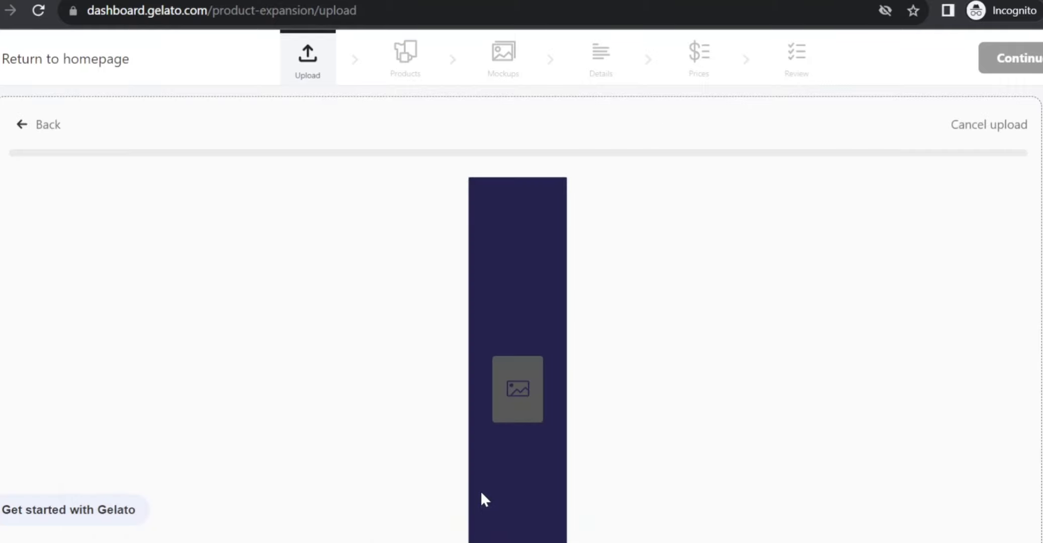
Step: Move on to product selection and settle on the Men's clothing category after browsing others
click(1030, 63)
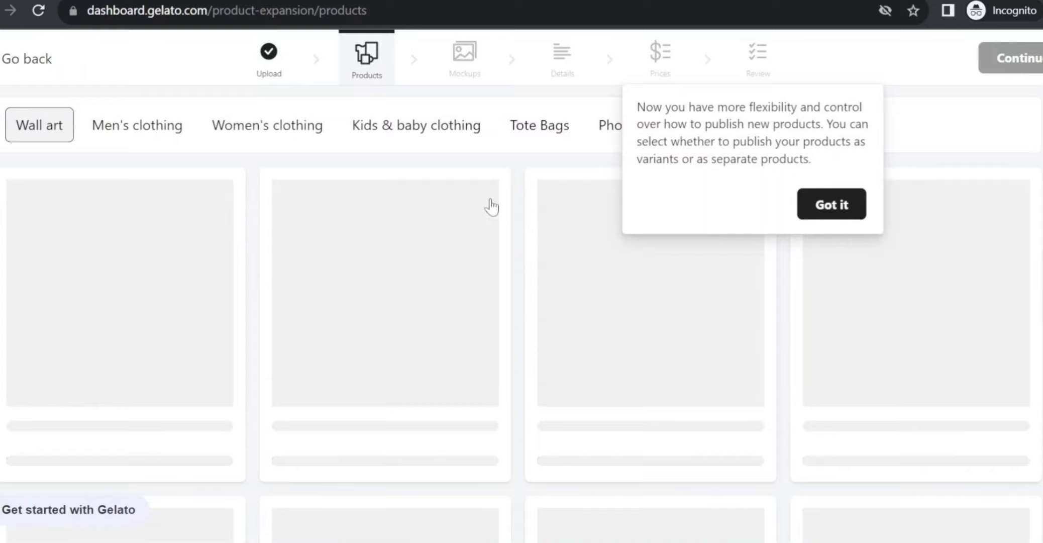
click(133, 142)
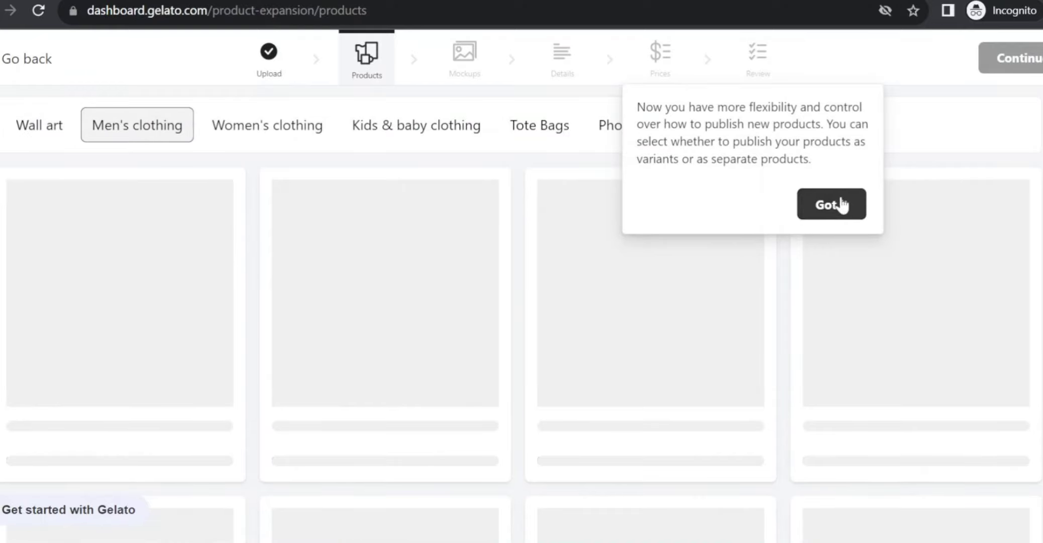
click(834, 205)
click(633, 126)
click(718, 126)
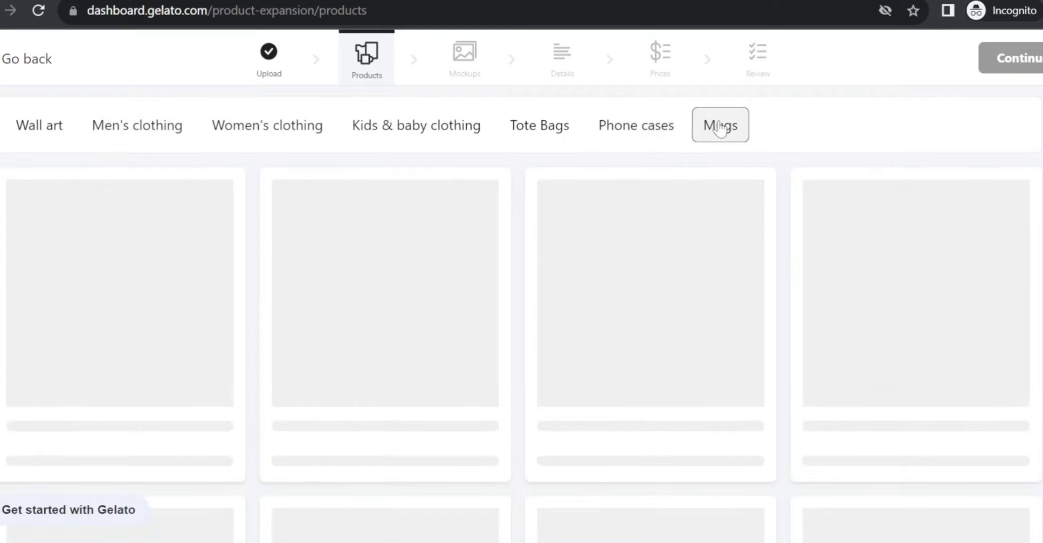
click(132, 132)
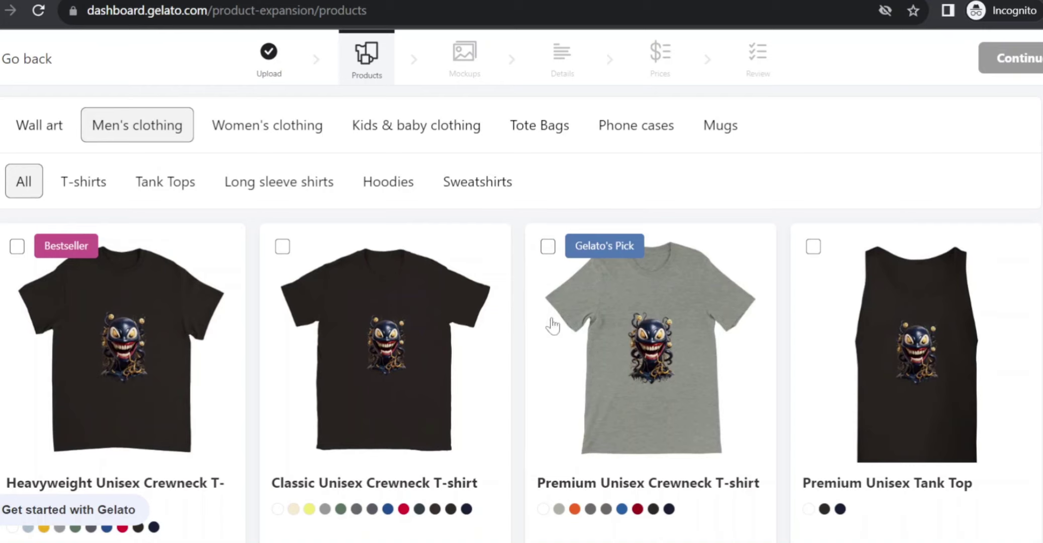
Step: Select the Heavyweight Unisex Crewneck T-shirt from the Men's clothing list
scroll(311, 342, down, 7)
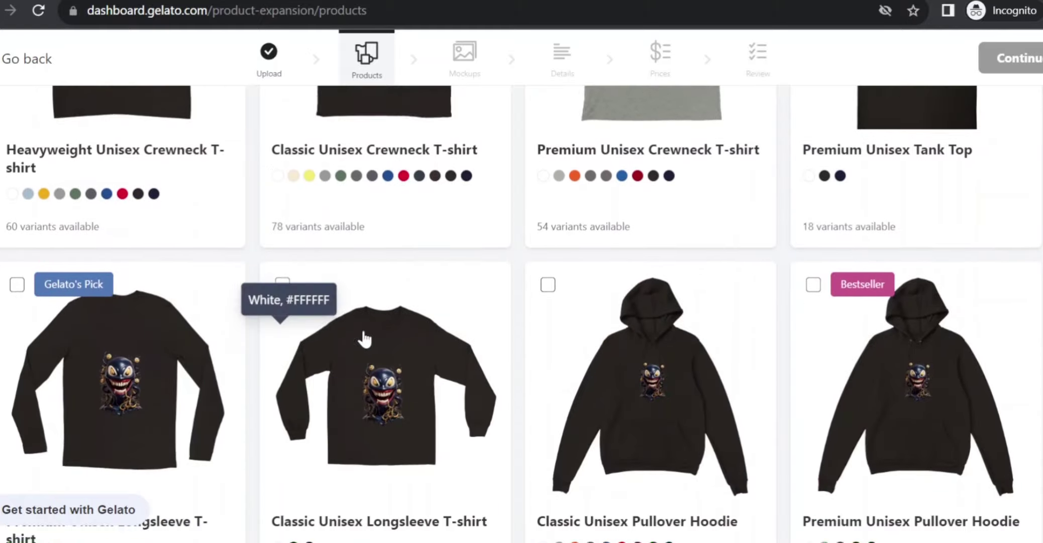
scroll(925, 237, down, 7)
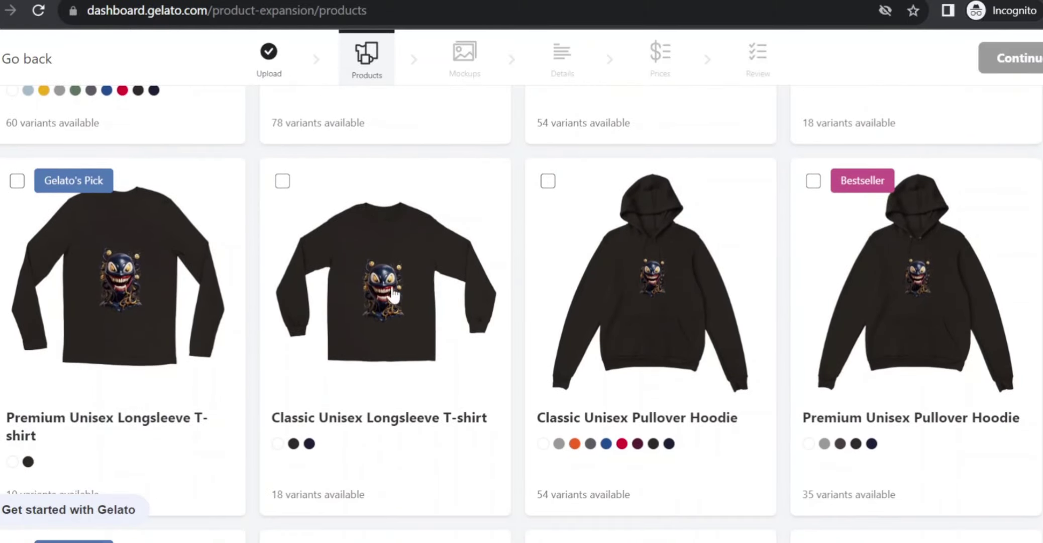
scroll(755, 376, down, 7)
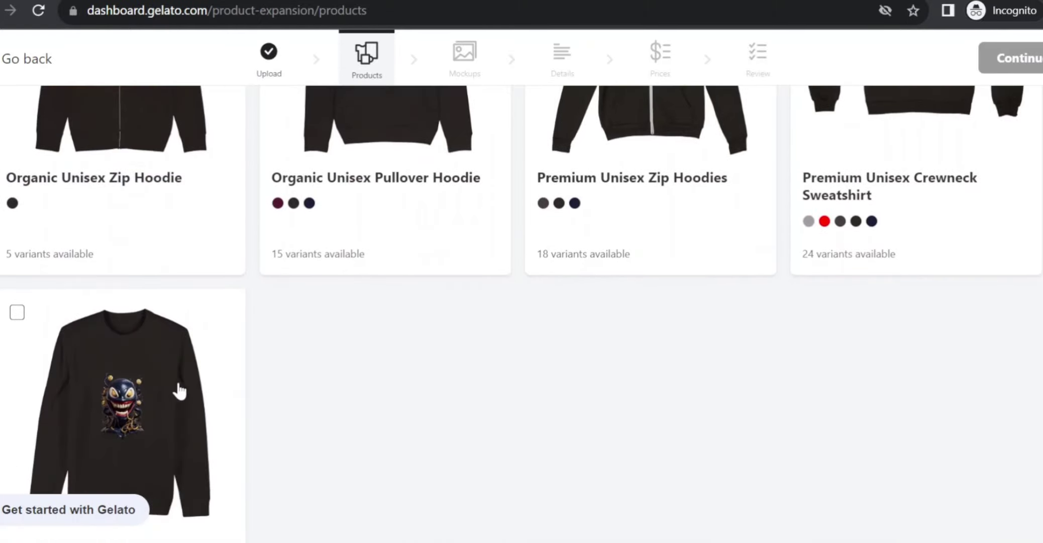
scroll(182, 389, up, 12)
scroll(384, 328, up, 10)
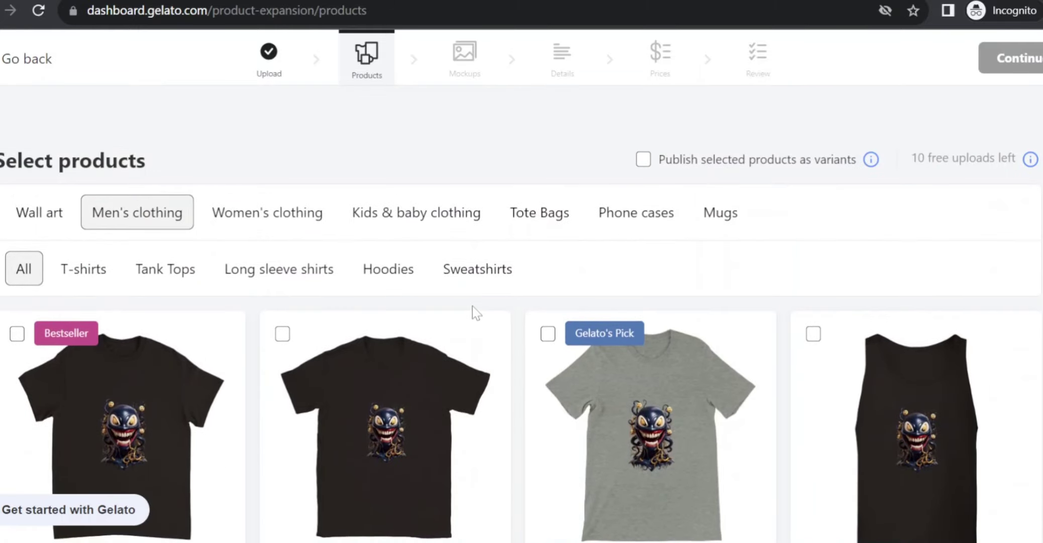
scroll(122, 374, down, 3)
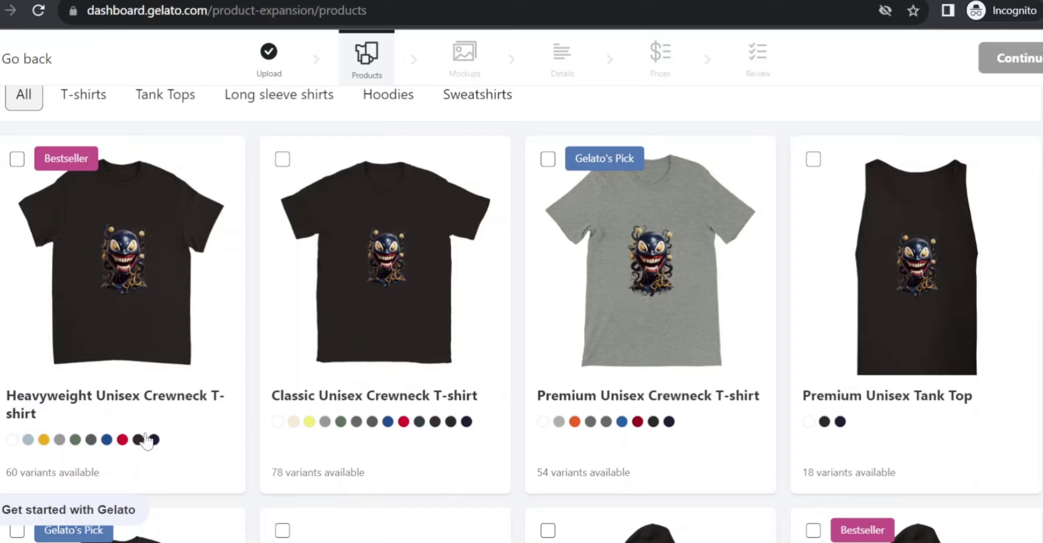
scroll(151, 427, down, 2)
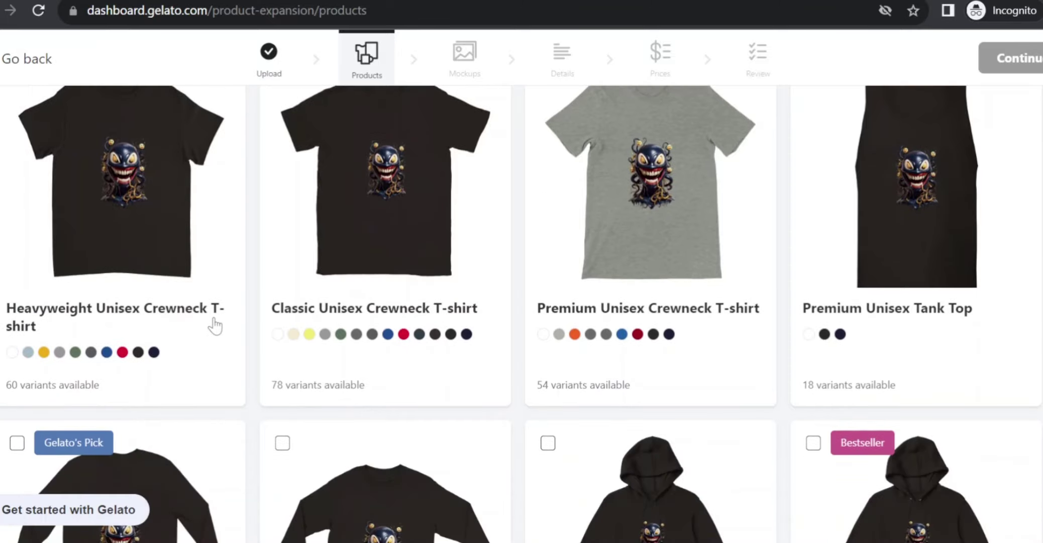
scroll(271, 387, up, 5)
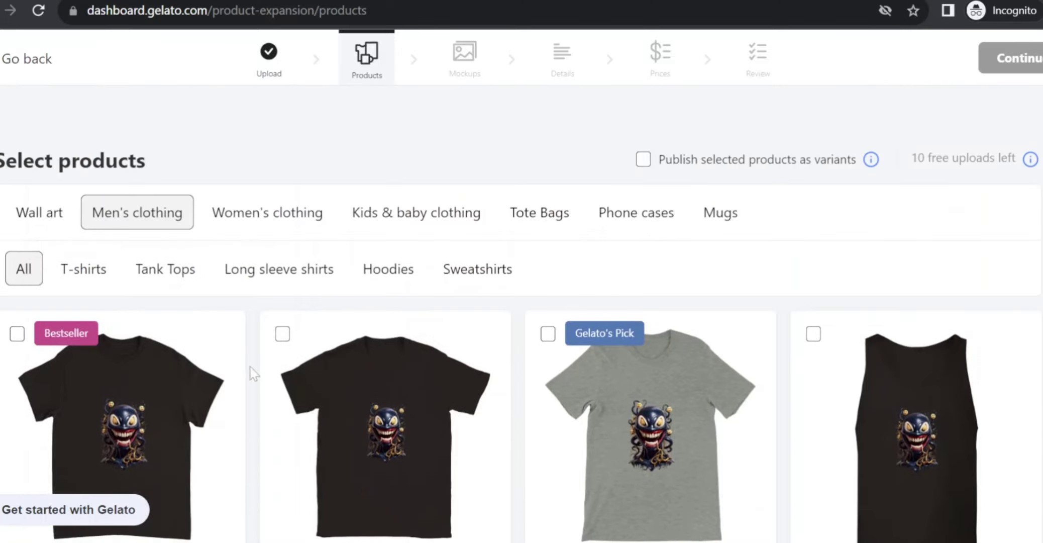
click(142, 406)
scroll(236, 370, down, 5)
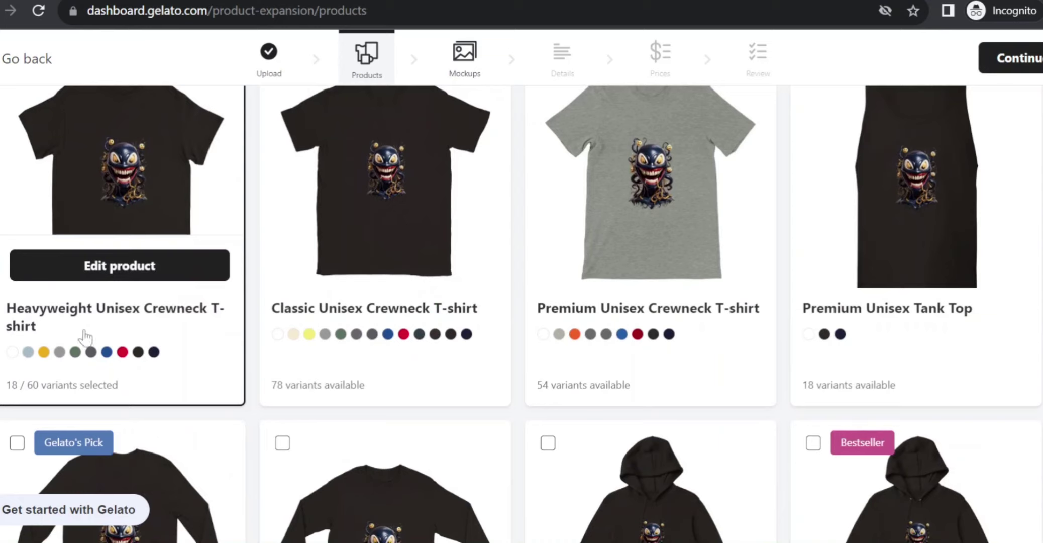
Step: Add Navy and Gold colours to the t-shirt and save, giving 30 of 60 variants
click(132, 272)
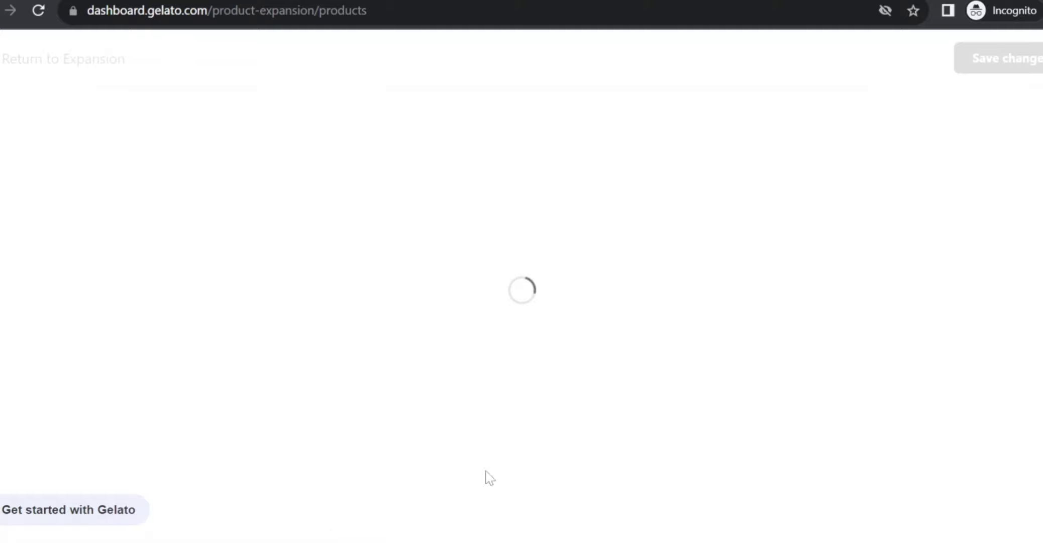
mouse_move(237, 541)
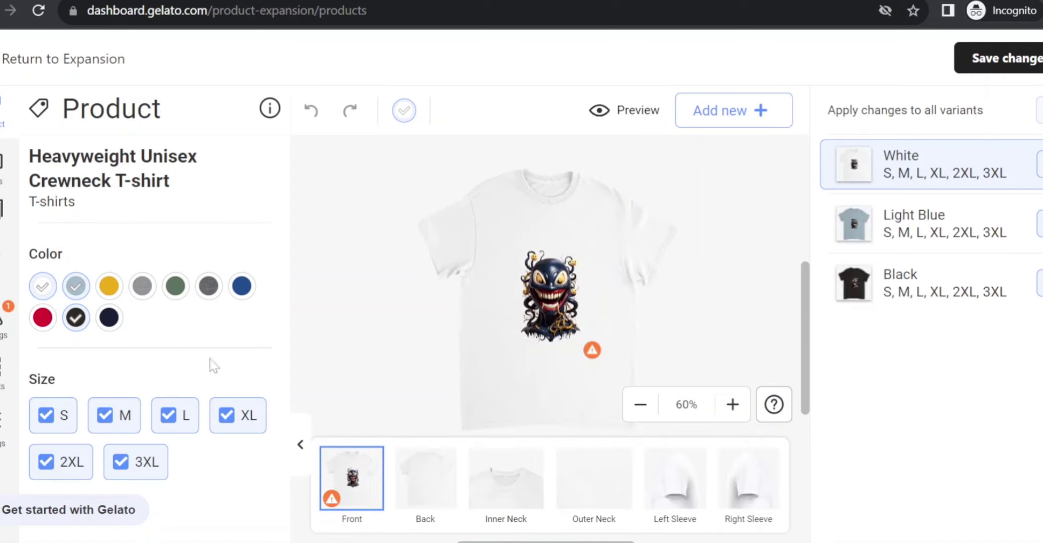
click(109, 317)
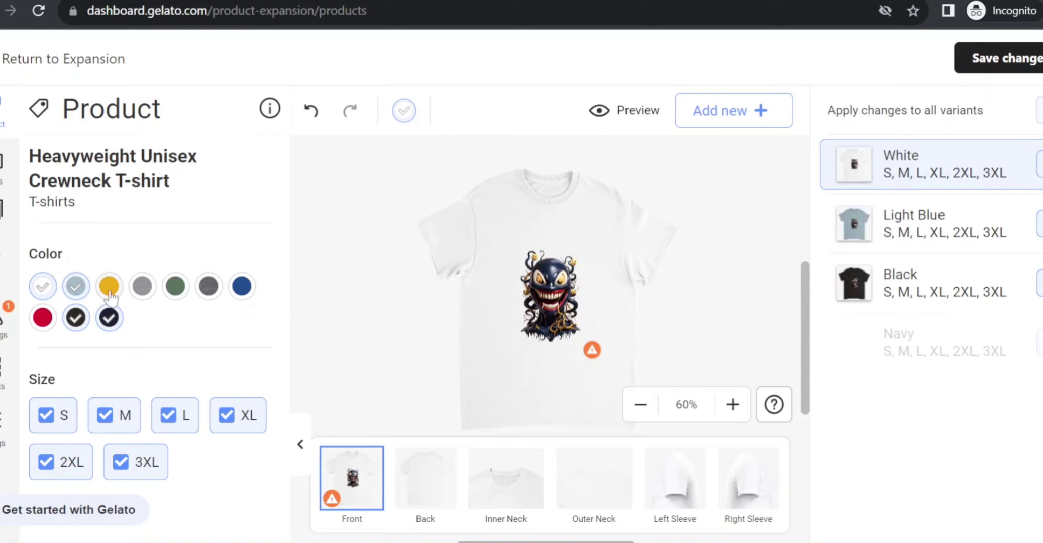
click(109, 285)
click(990, 53)
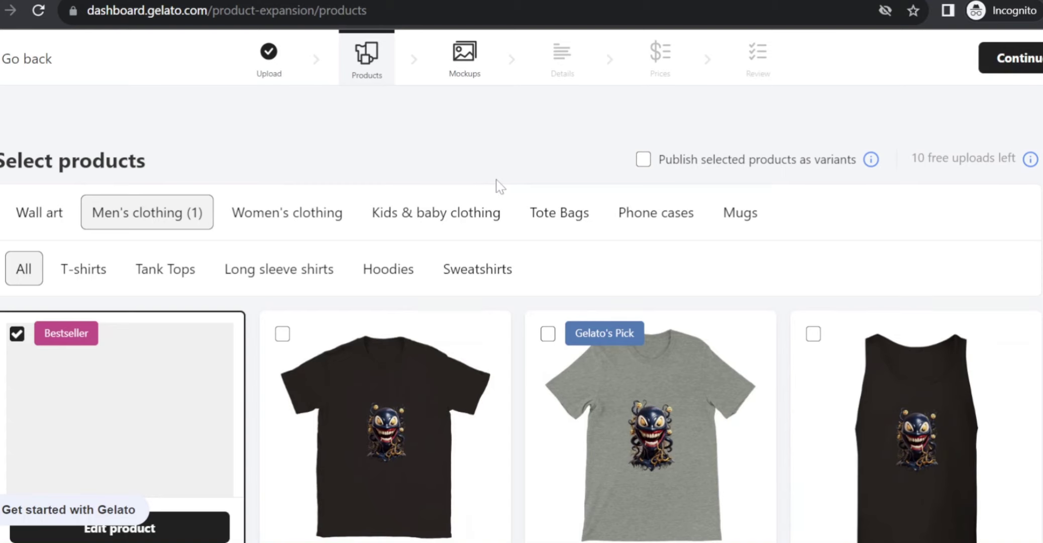
scroll(478, 193, down, 5)
scroll(379, 209, up, 2)
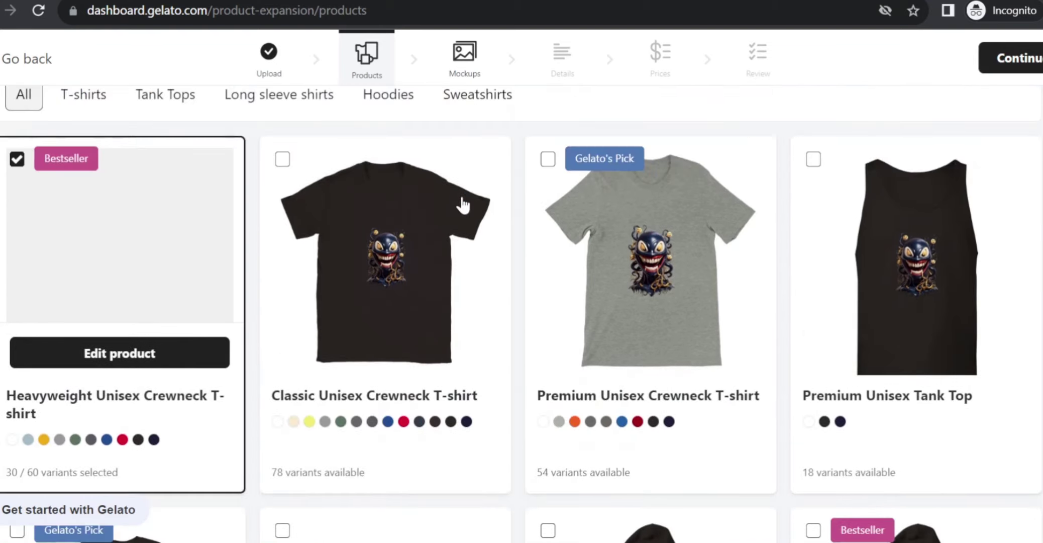
Step: On the Mockups step, reveal more options and add the couple, back-view and woman mockups
click(1010, 58)
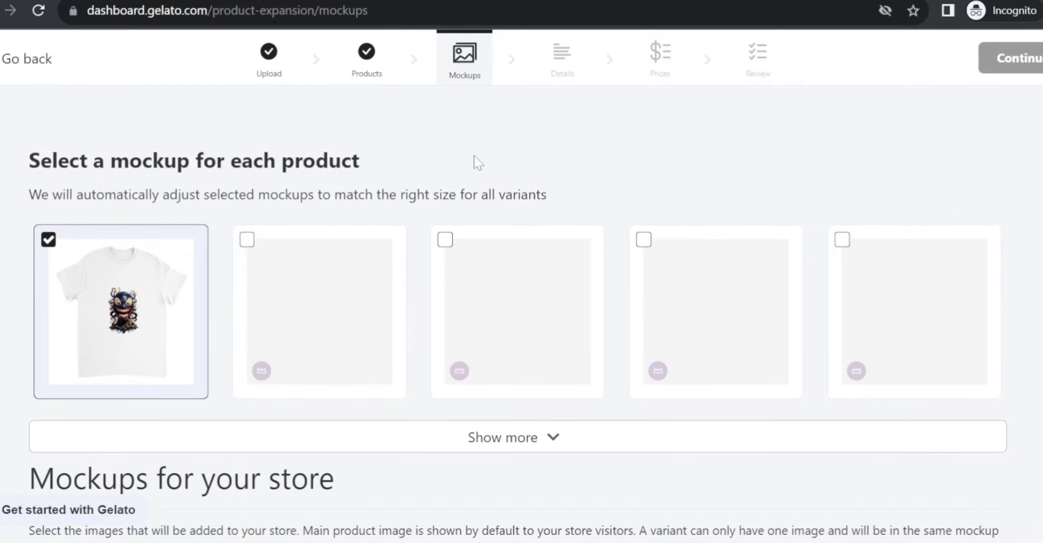
scroll(540, 221, down, 2)
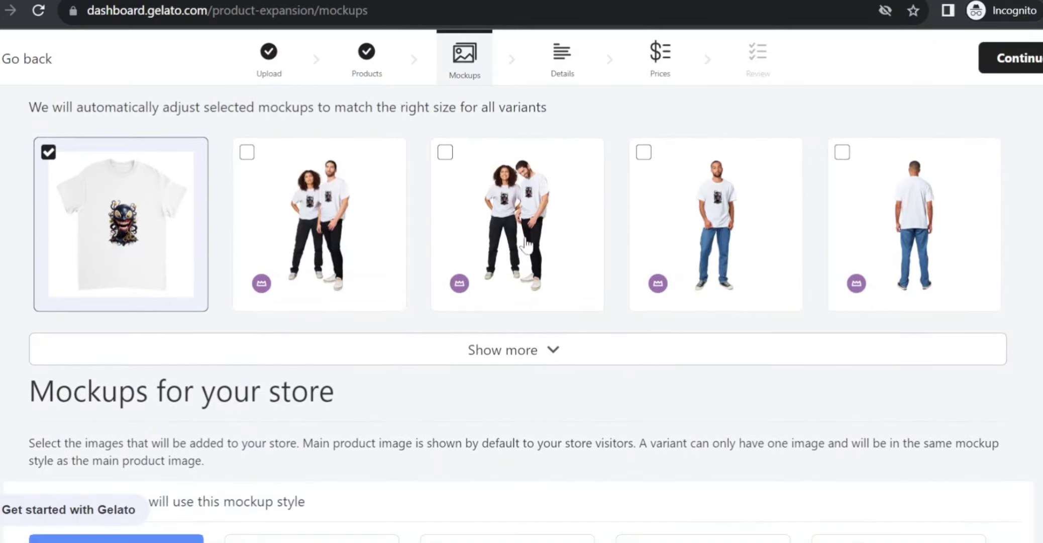
click(545, 354)
click(297, 196)
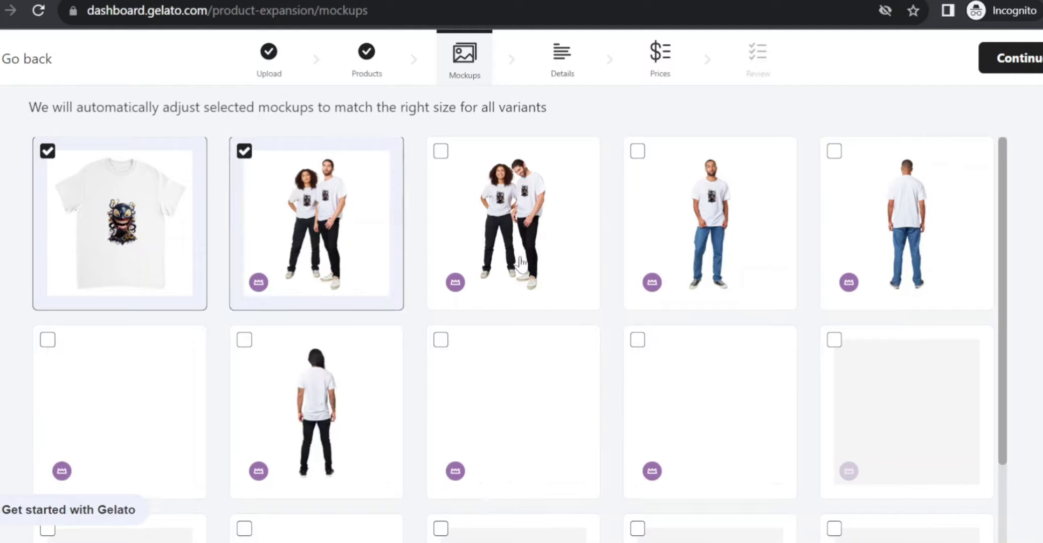
scroll(338, 228, down, 3)
click(337, 228)
click(163, 233)
scroll(431, 272, down, 3)
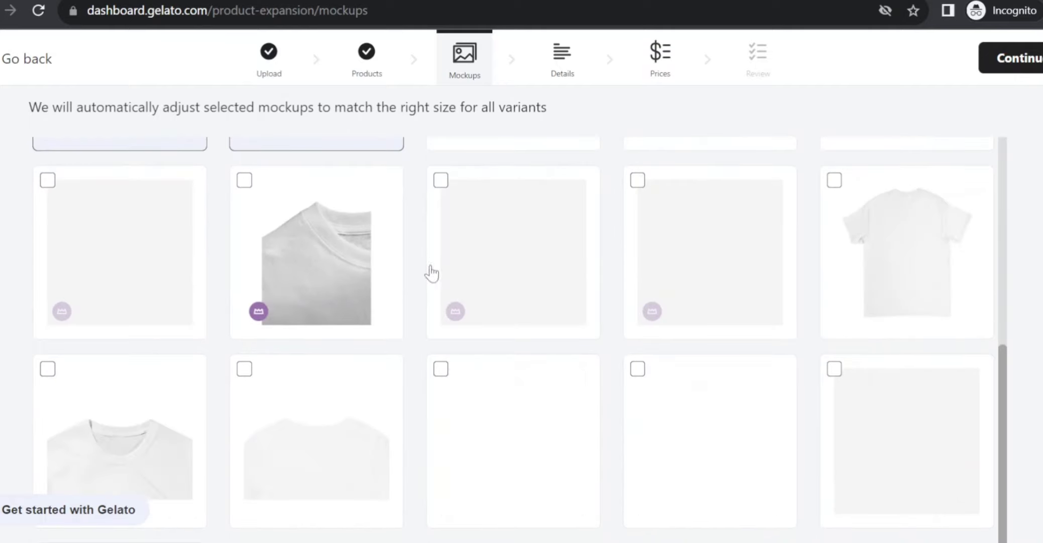
Step: Add the collar close-up, sleeve side-view, blank front and model mockups, then continue to Details
click(358, 271)
click(588, 365)
click(694, 261)
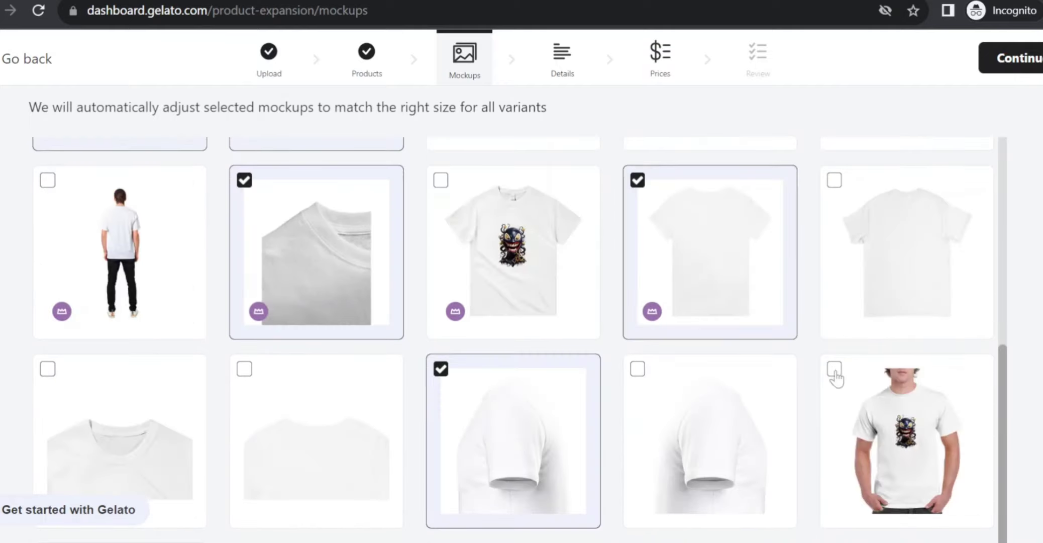
click(834, 370)
scroll(696, 366, down, 15)
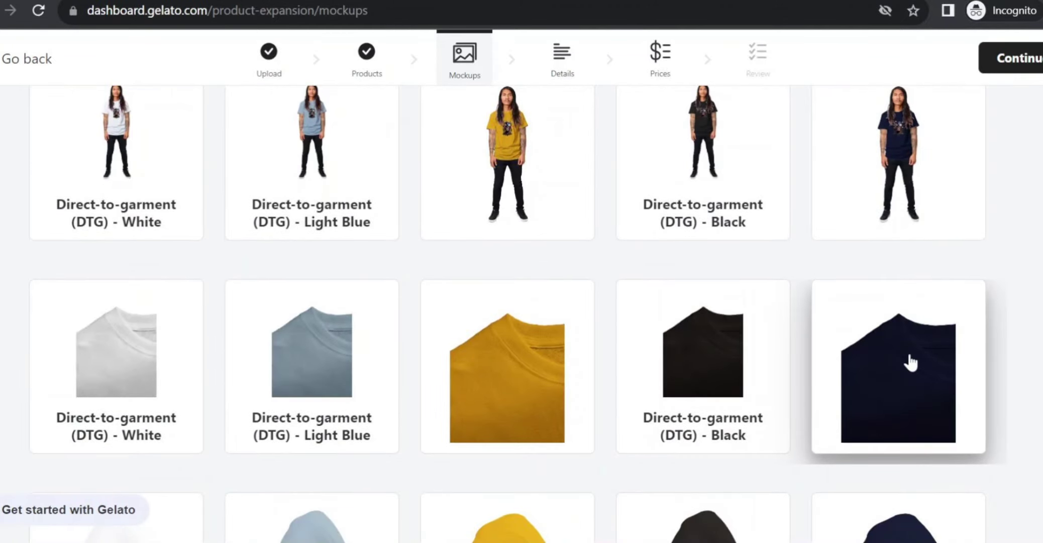
scroll(907, 358, up, 10)
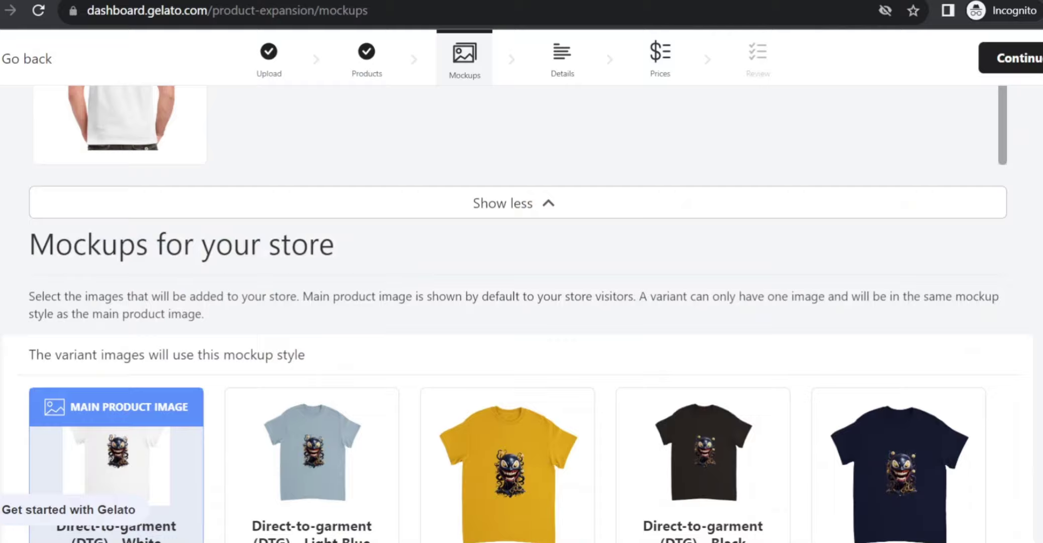
click(1000, 60)
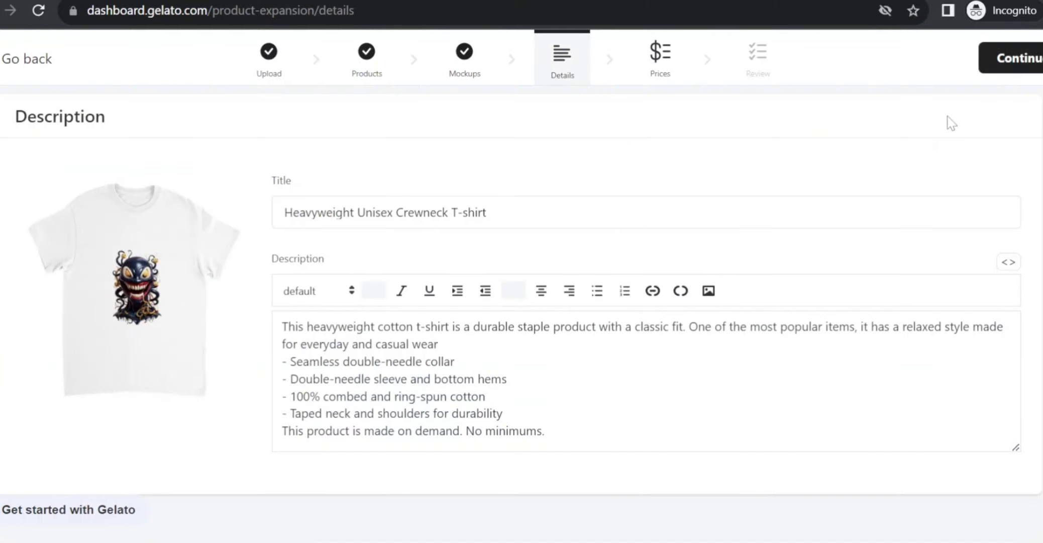
Step: Review the t-shirt title, keep the default description, and continue to Prices
click(306, 212)
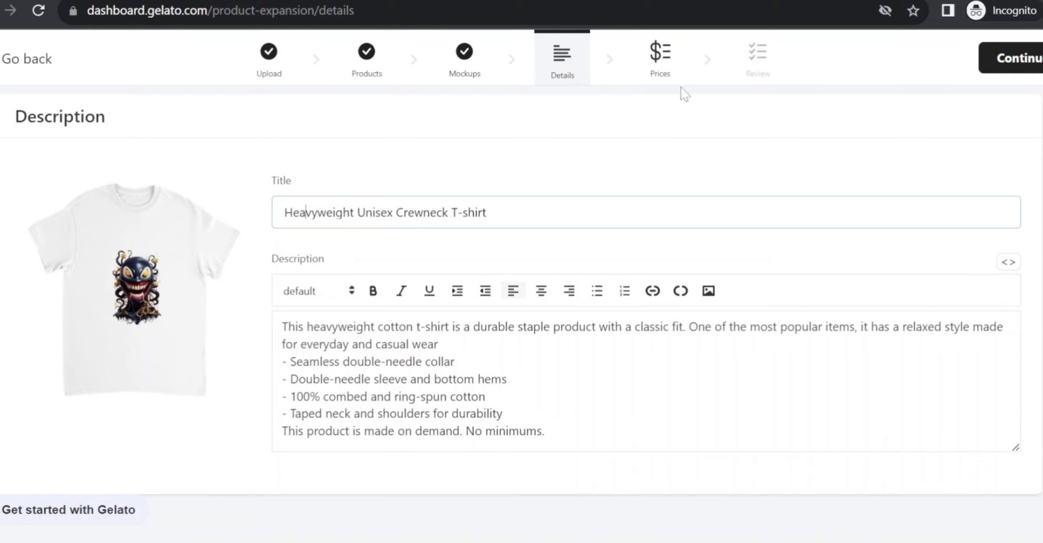
click(1000, 54)
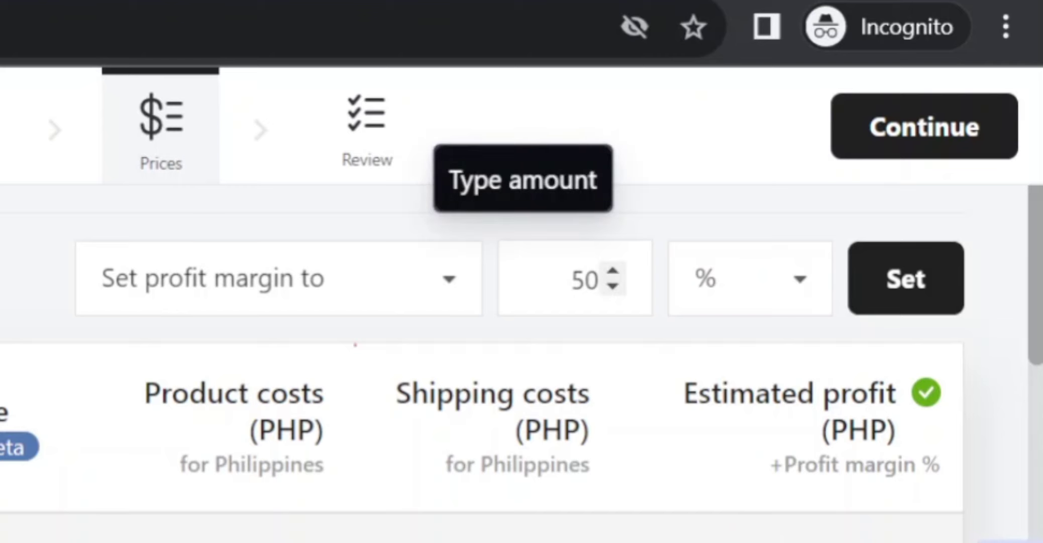
Step: Change the profit margin from 50% to 5% and apply it to every t-shirt variant
click(585, 279)
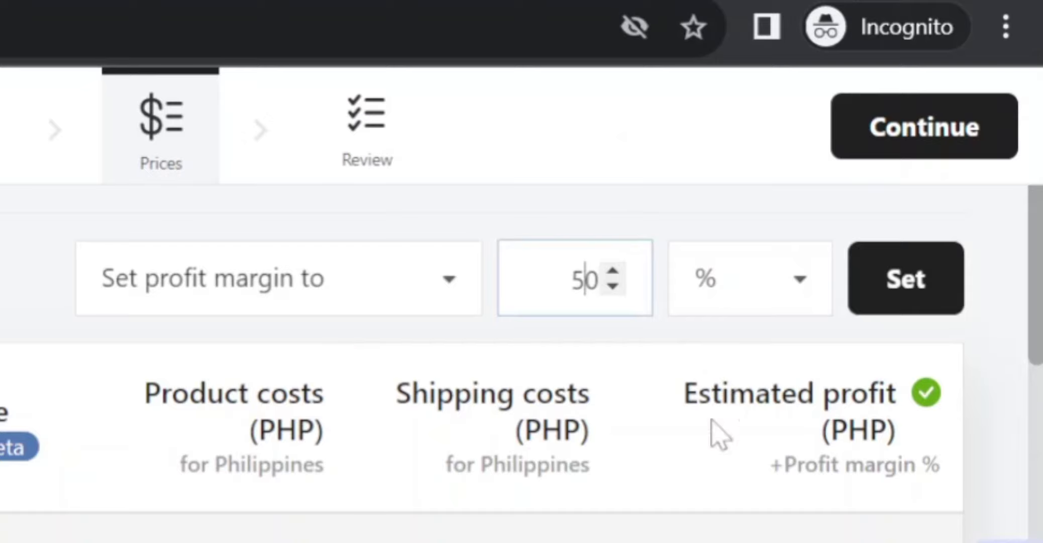
click(888, 274)
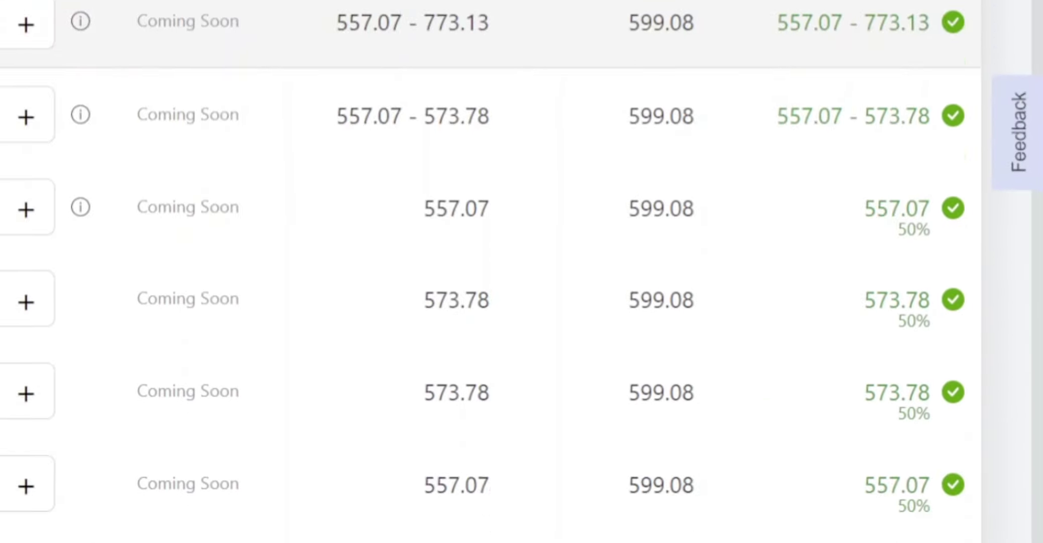
scroll(491, 271, down, 3)
scroll(924, 349, up, 5)
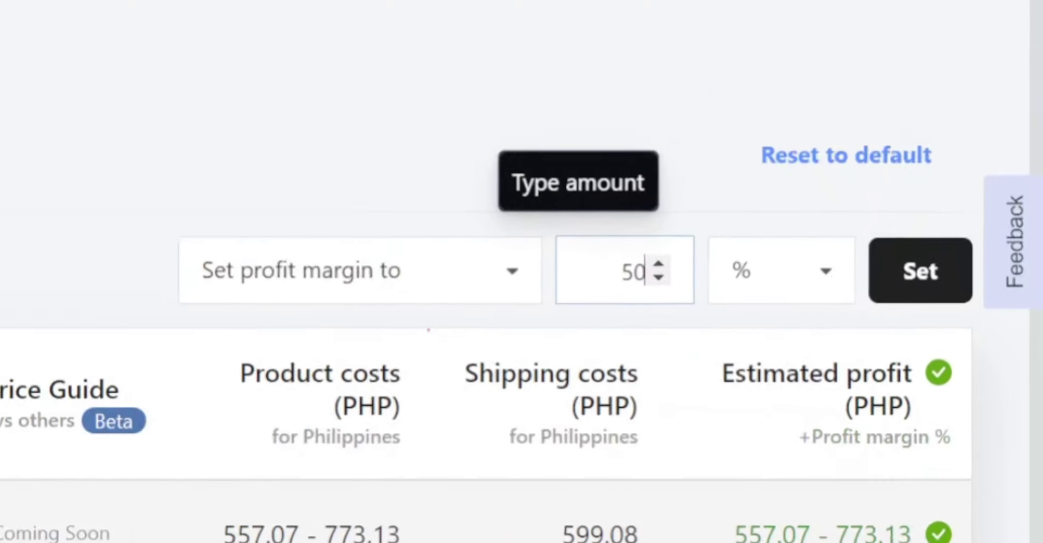
key(BackSpace)
text(5)
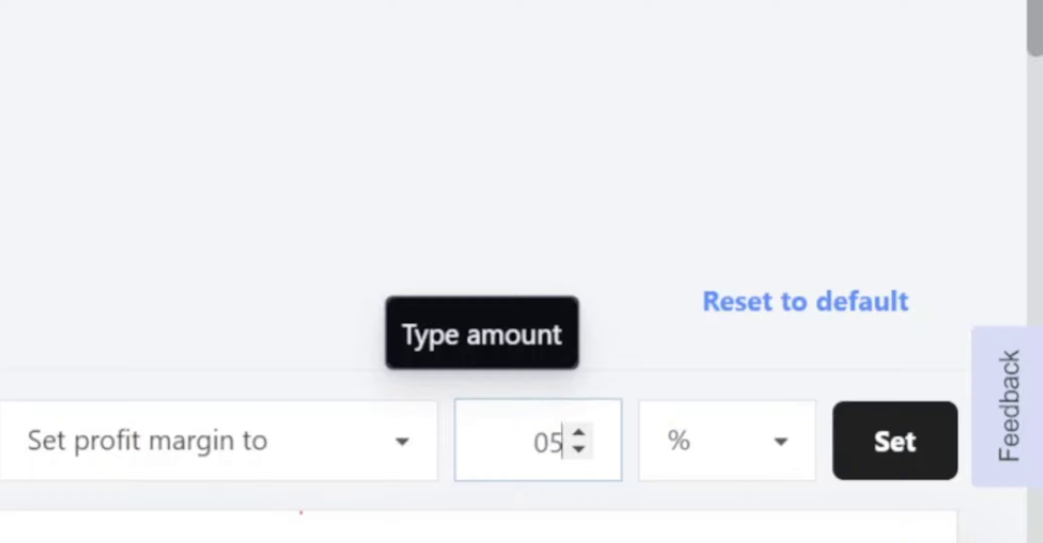
key(BackSpace)
key(BackSpace)
text(5)
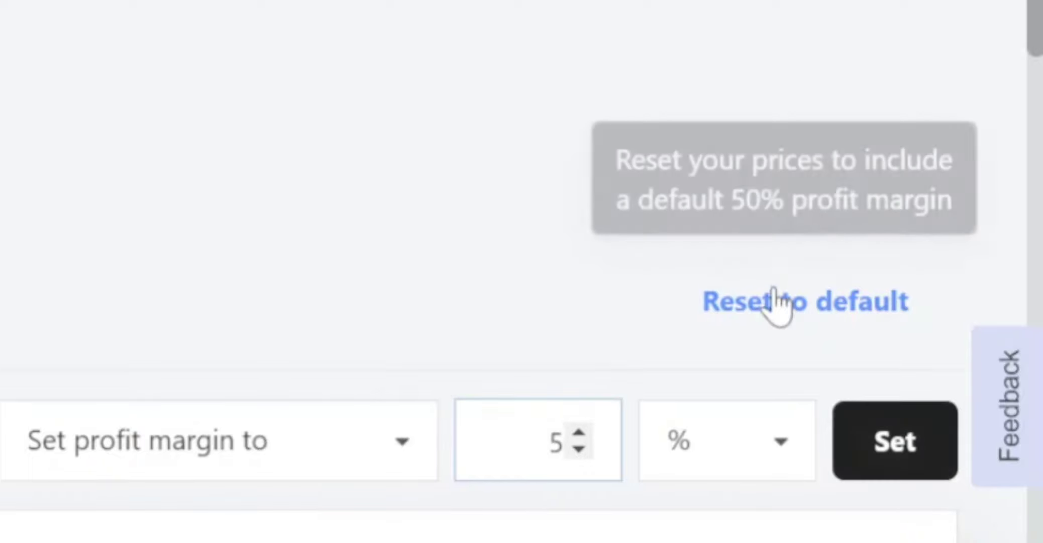
scroll(612, 512, down, 4)
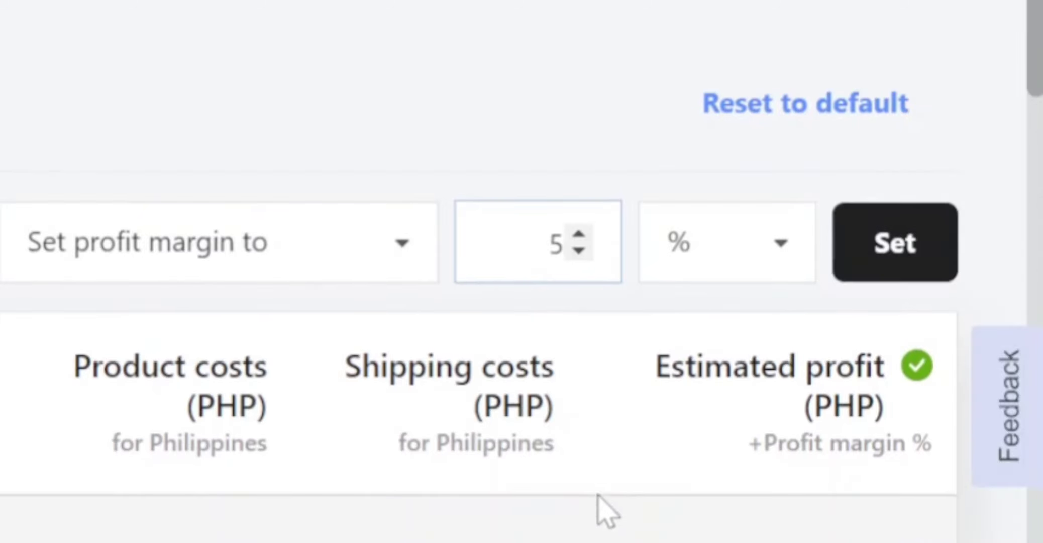
click(922, 266)
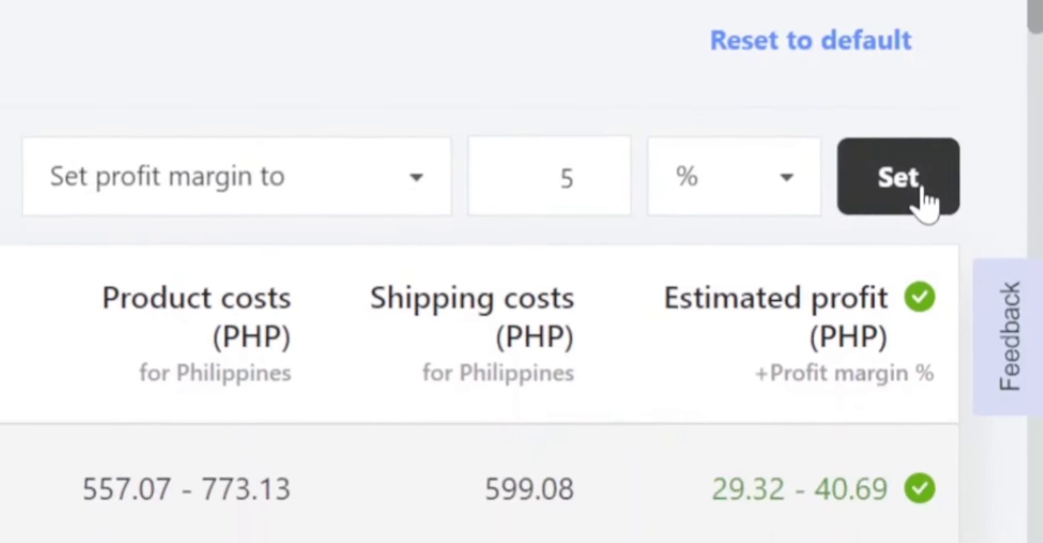
scroll(911, 217, down, 15)
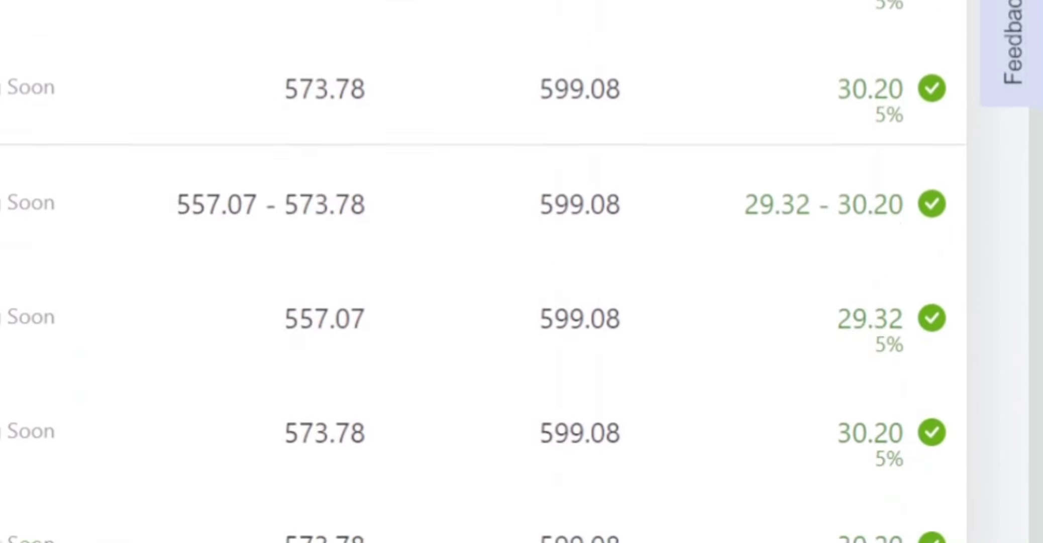
scroll(483, 256, down, 10)
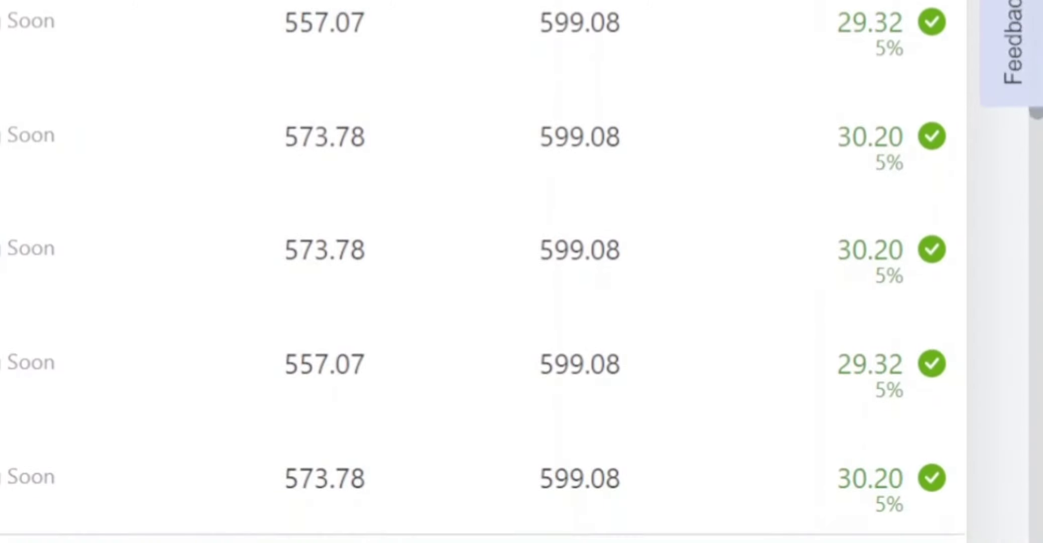
scroll(482, 271, down, 5)
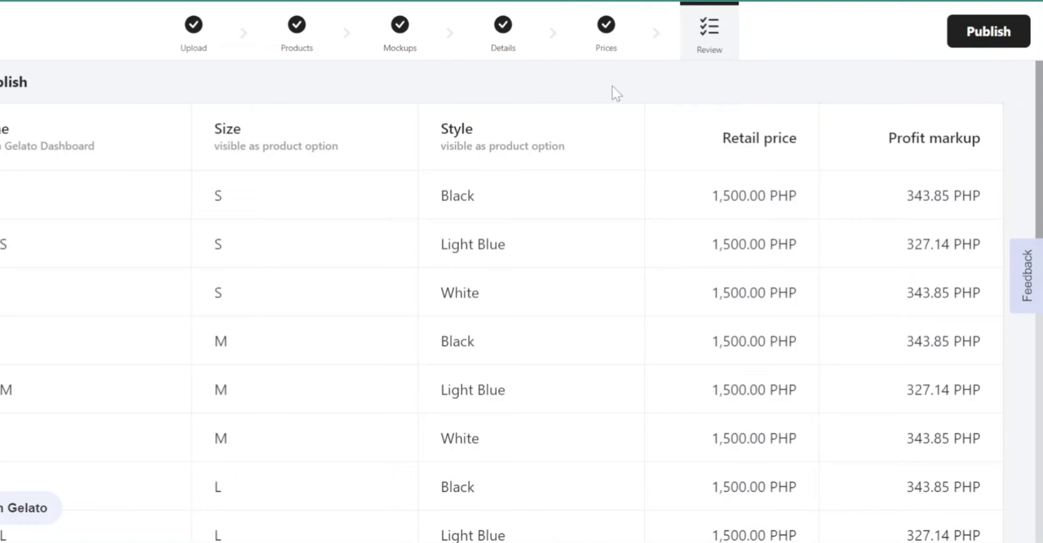
Step: Check the Review summary, then publish the black t-shirt to My Store
scroll(601, 132, down, 4)
scroll(703, 166, up, 5)
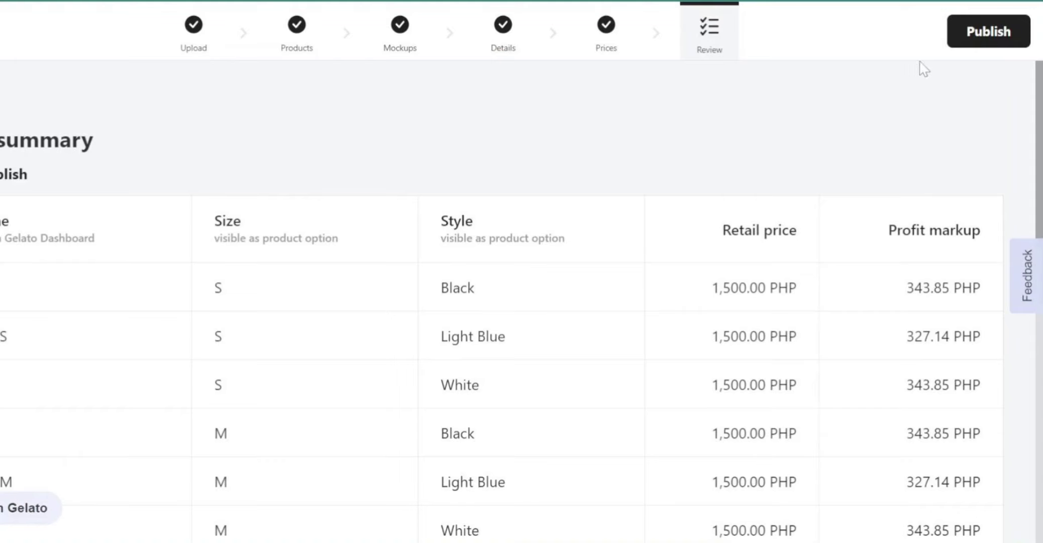
click(992, 36)
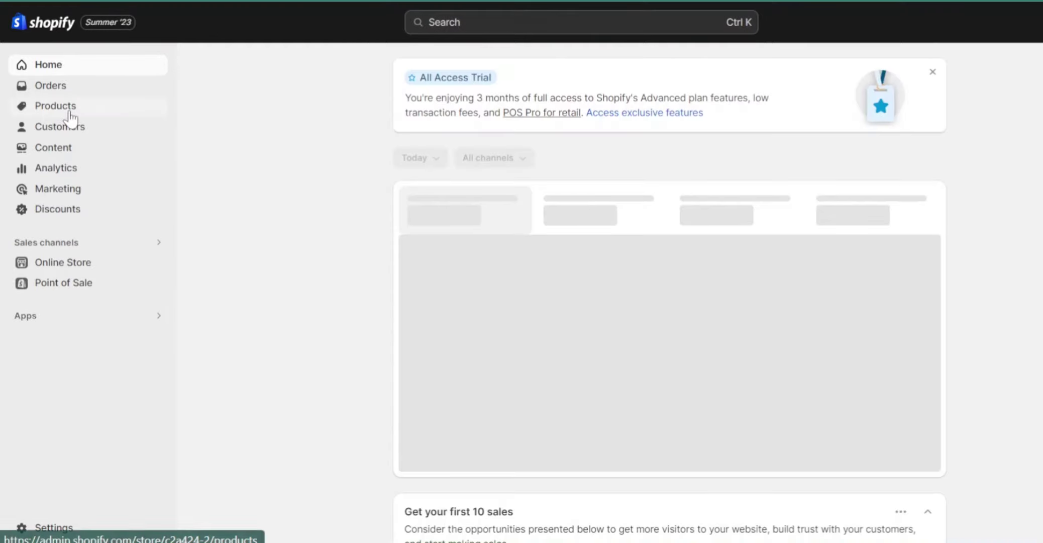
Step: Open the Heavyweight Unisex Crewneck T-shirt from Shopify Products and review its mockup images
click(70, 111)
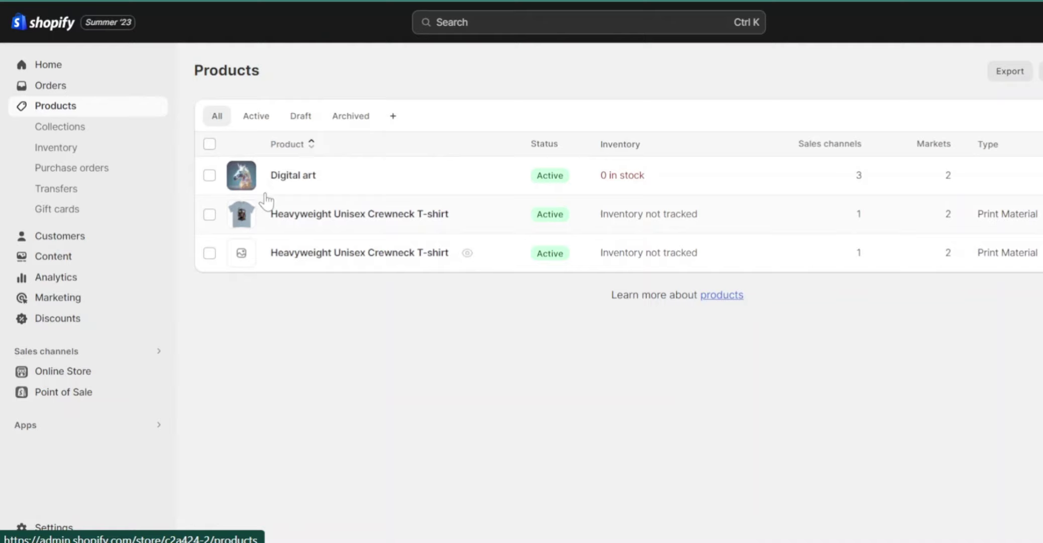
click(311, 210)
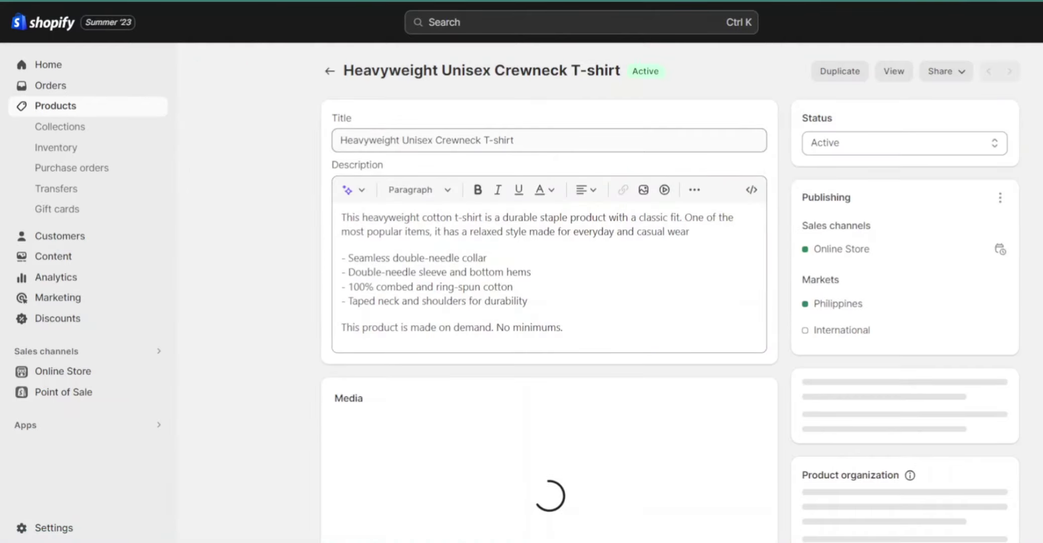
scroll(675, 384, down, 10)
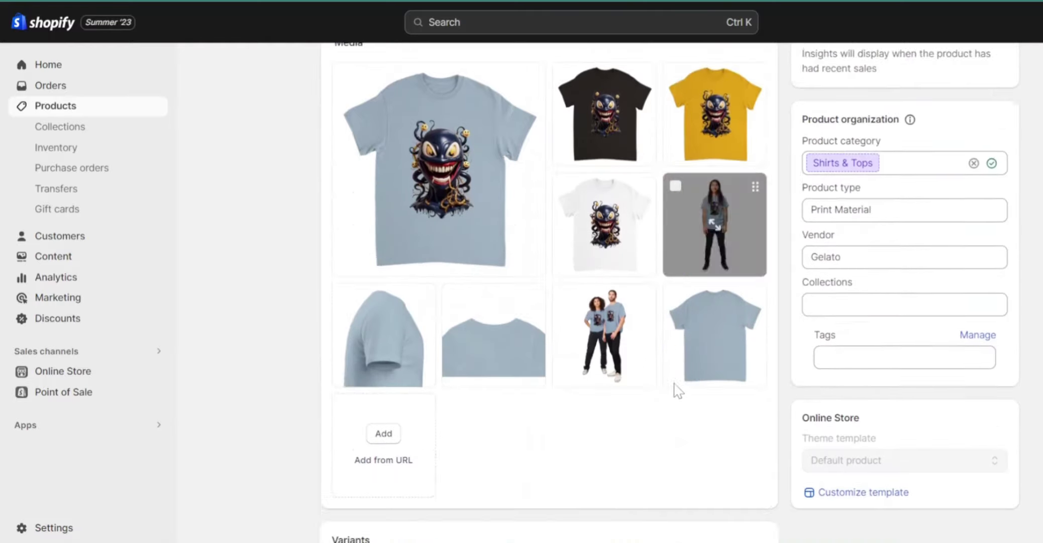
scroll(675, 384, up, 8)
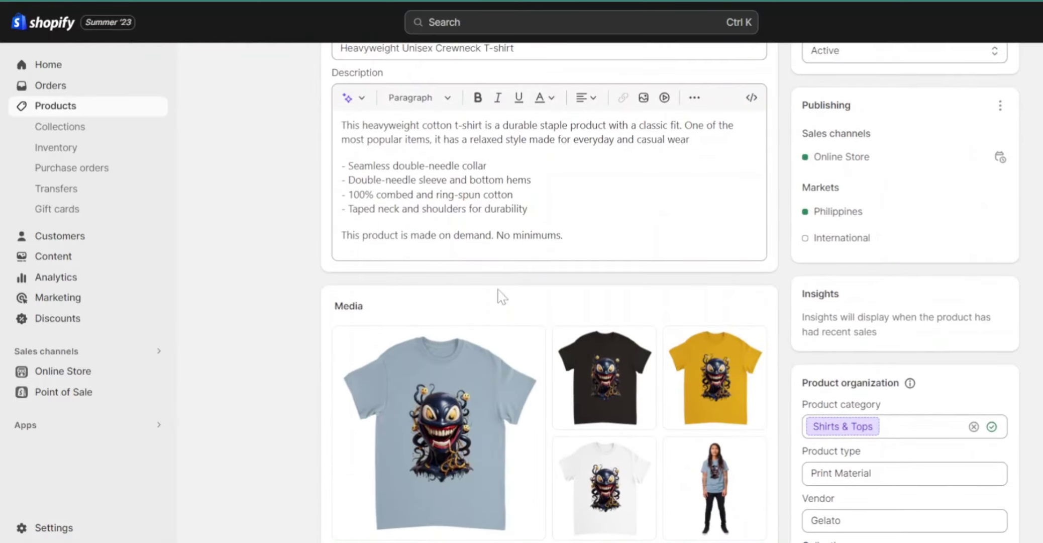
Step: View the T-shirt's live storefront product page, priced at ₱1,500.00, from the featured products
click(67, 372)
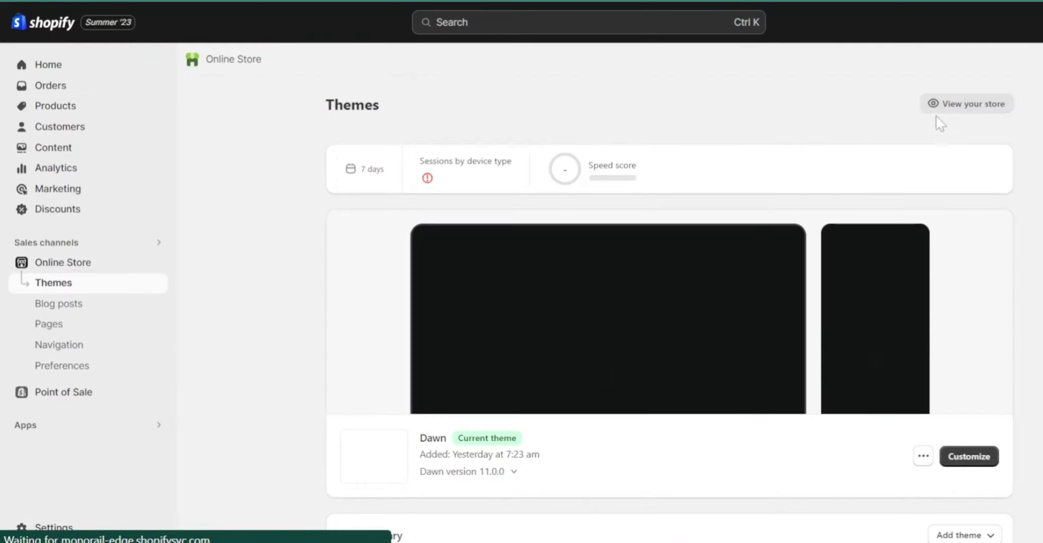
click(950, 111)
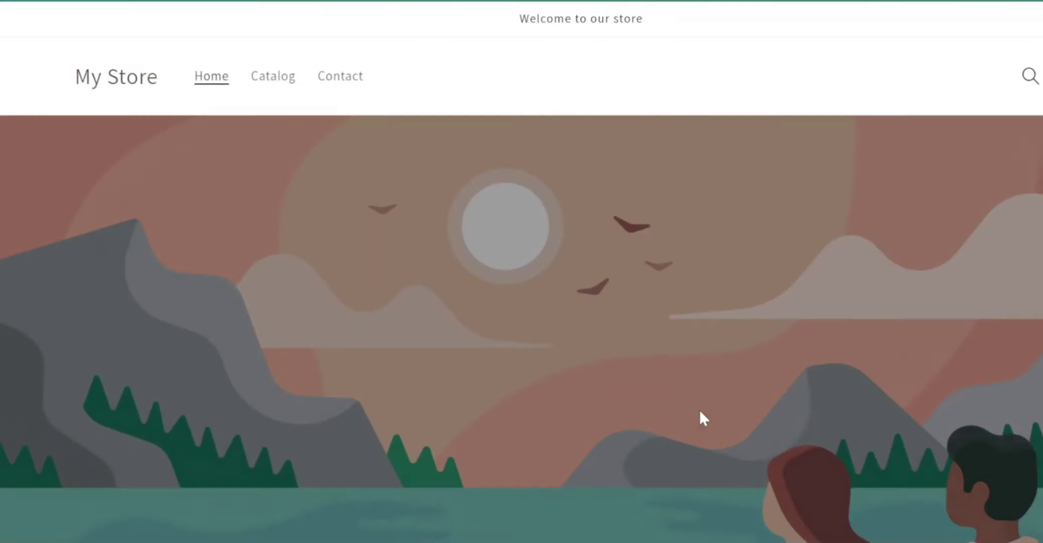
scroll(700, 416, down, 15)
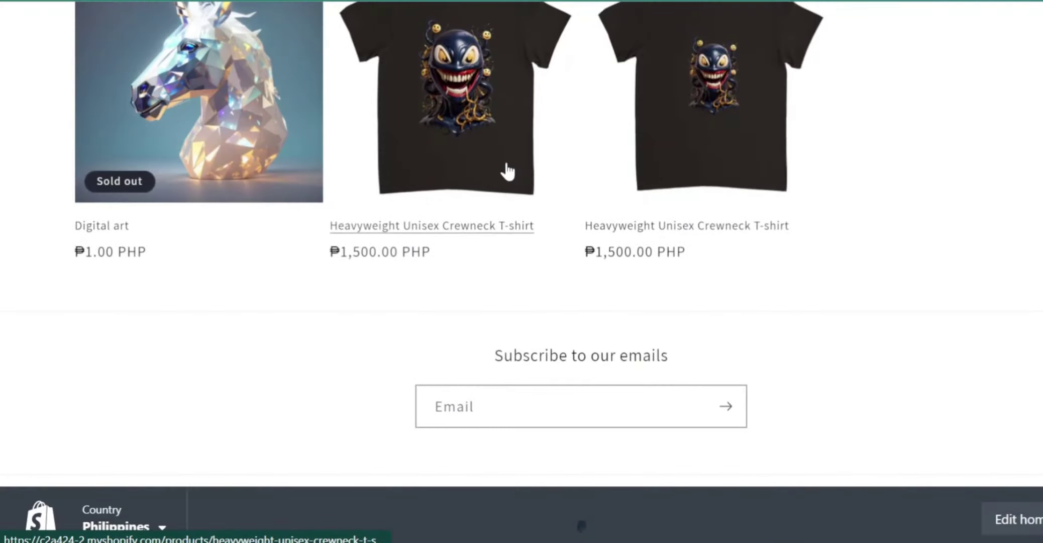
click(527, 178)
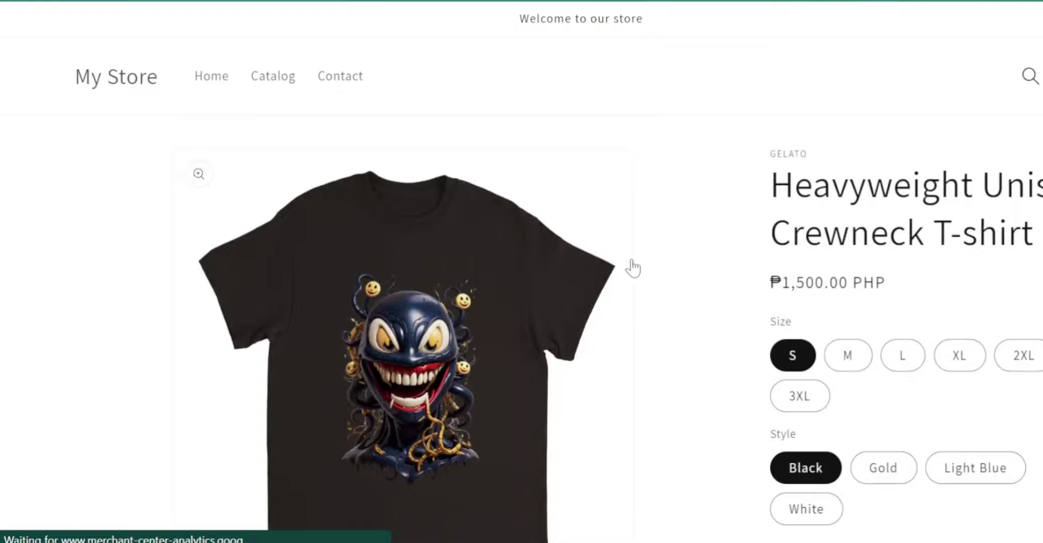
scroll(632, 267, down, 2)
scroll(632, 268, down, 5)
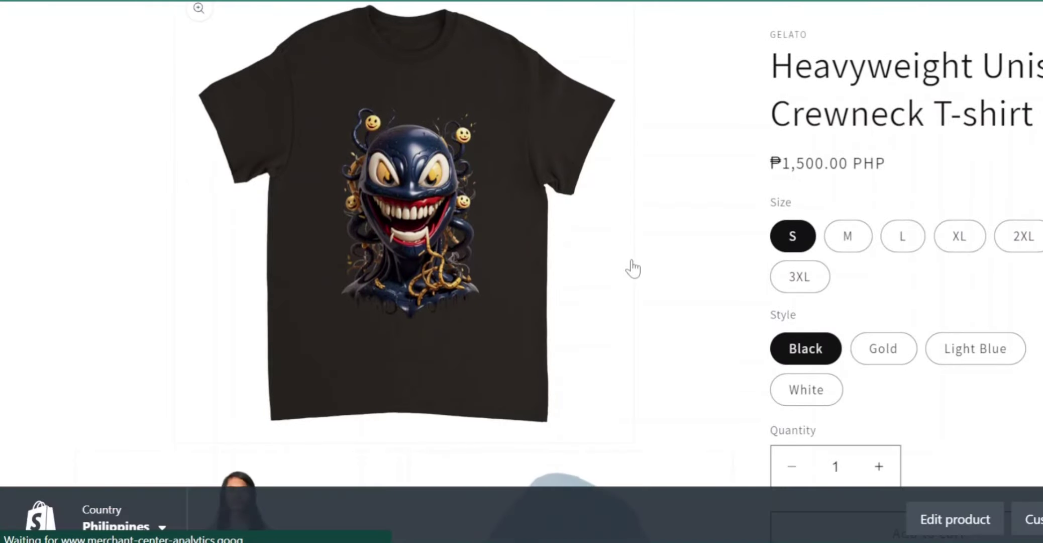
scroll(660, 317, down, 15)
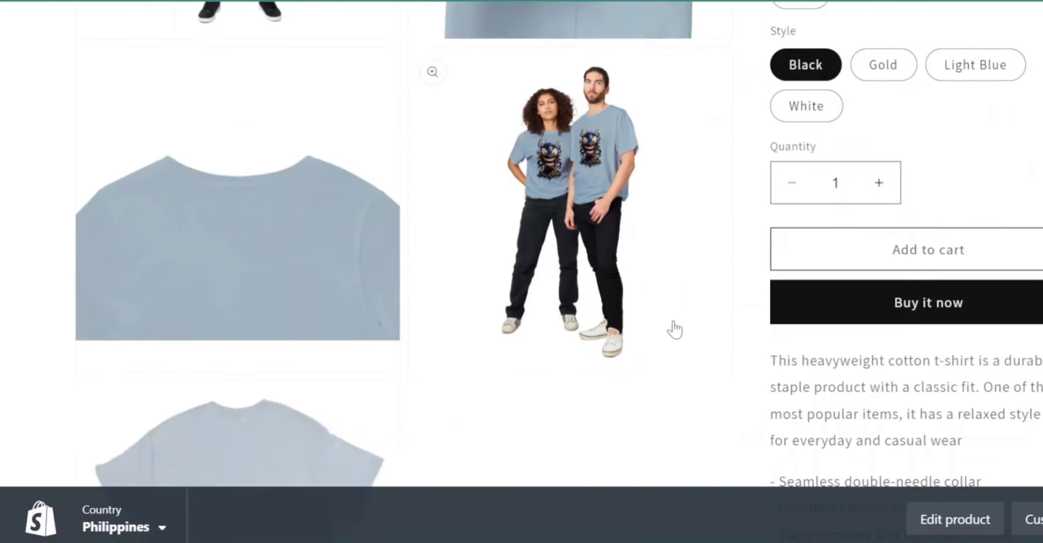
scroll(677, 328, up, 20)
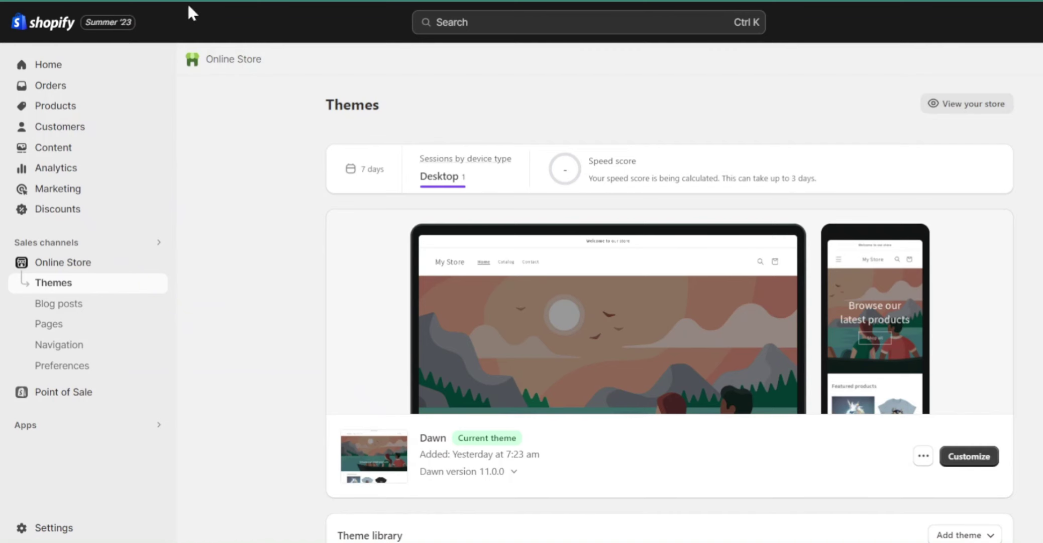
Step: Open the Google & YouTube app from the Shopify admin search
click(473, 24)
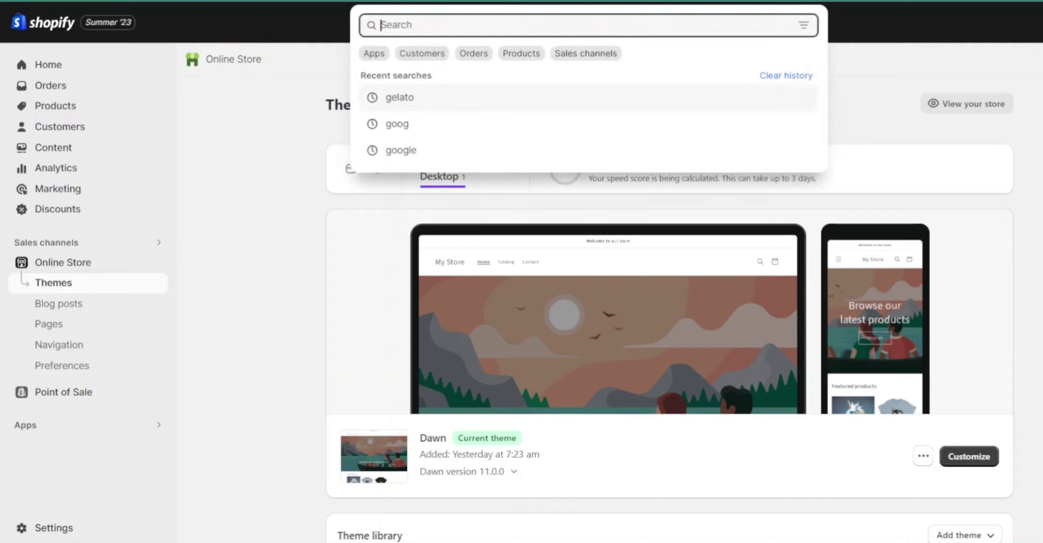
text(g)
click(611, 153)
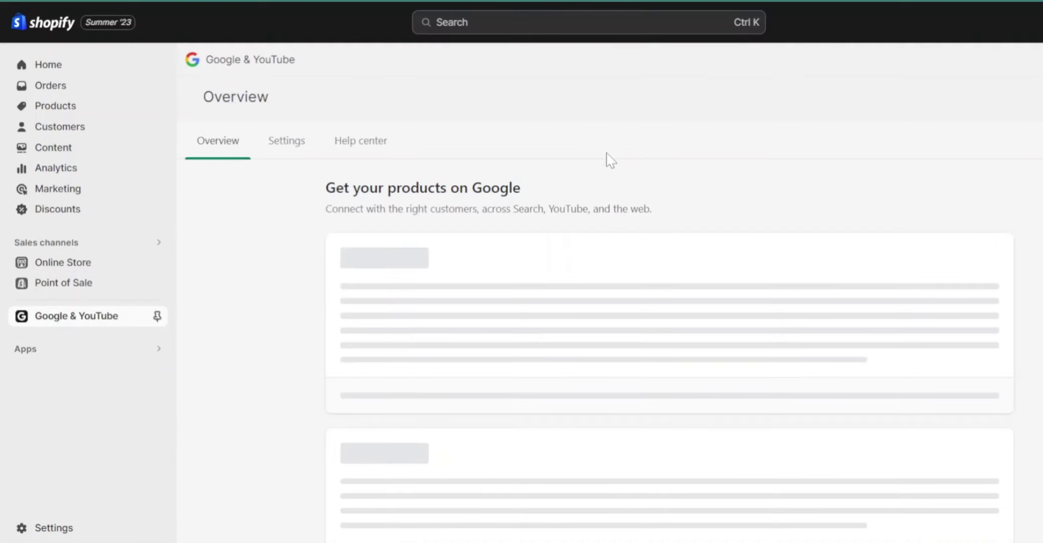
Step: Open Manage Products to see the T-shirt still Unpublished to Google in the bulk editor
scroll(617, 263, down, 3)
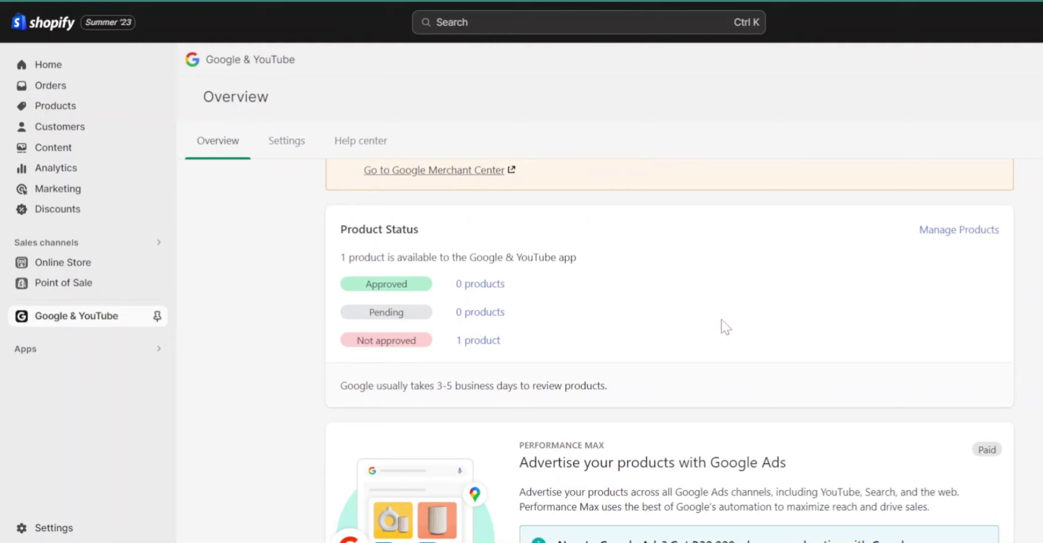
click(952, 233)
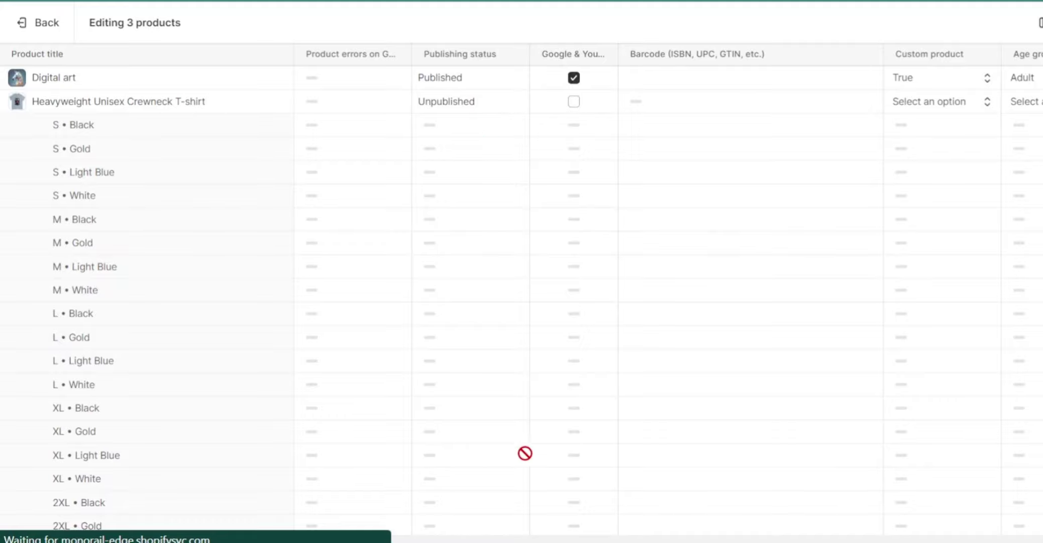
drag(236, 539, 1040, 427)
scroll(521, 302, left, 15)
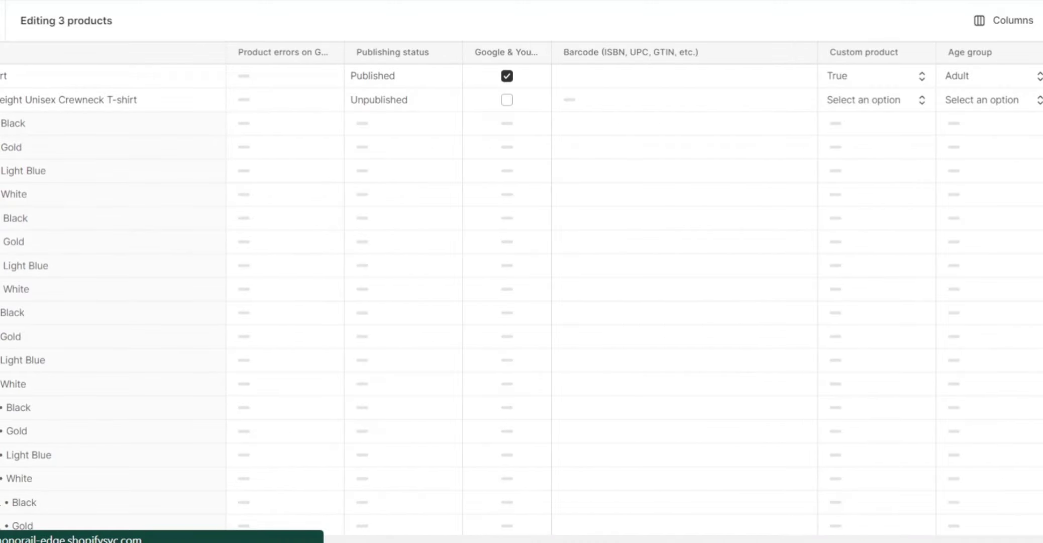
mouse_move(748, 542)
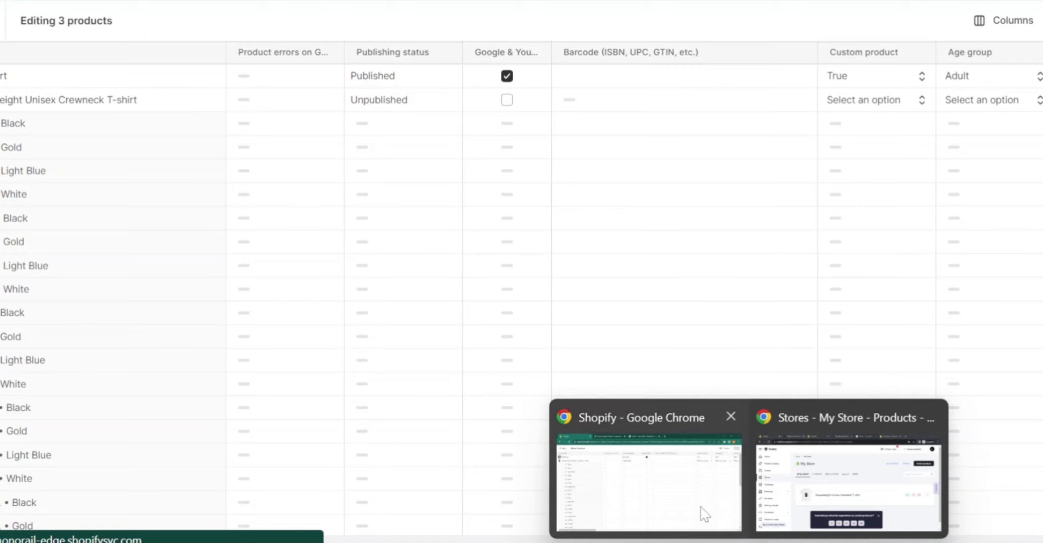